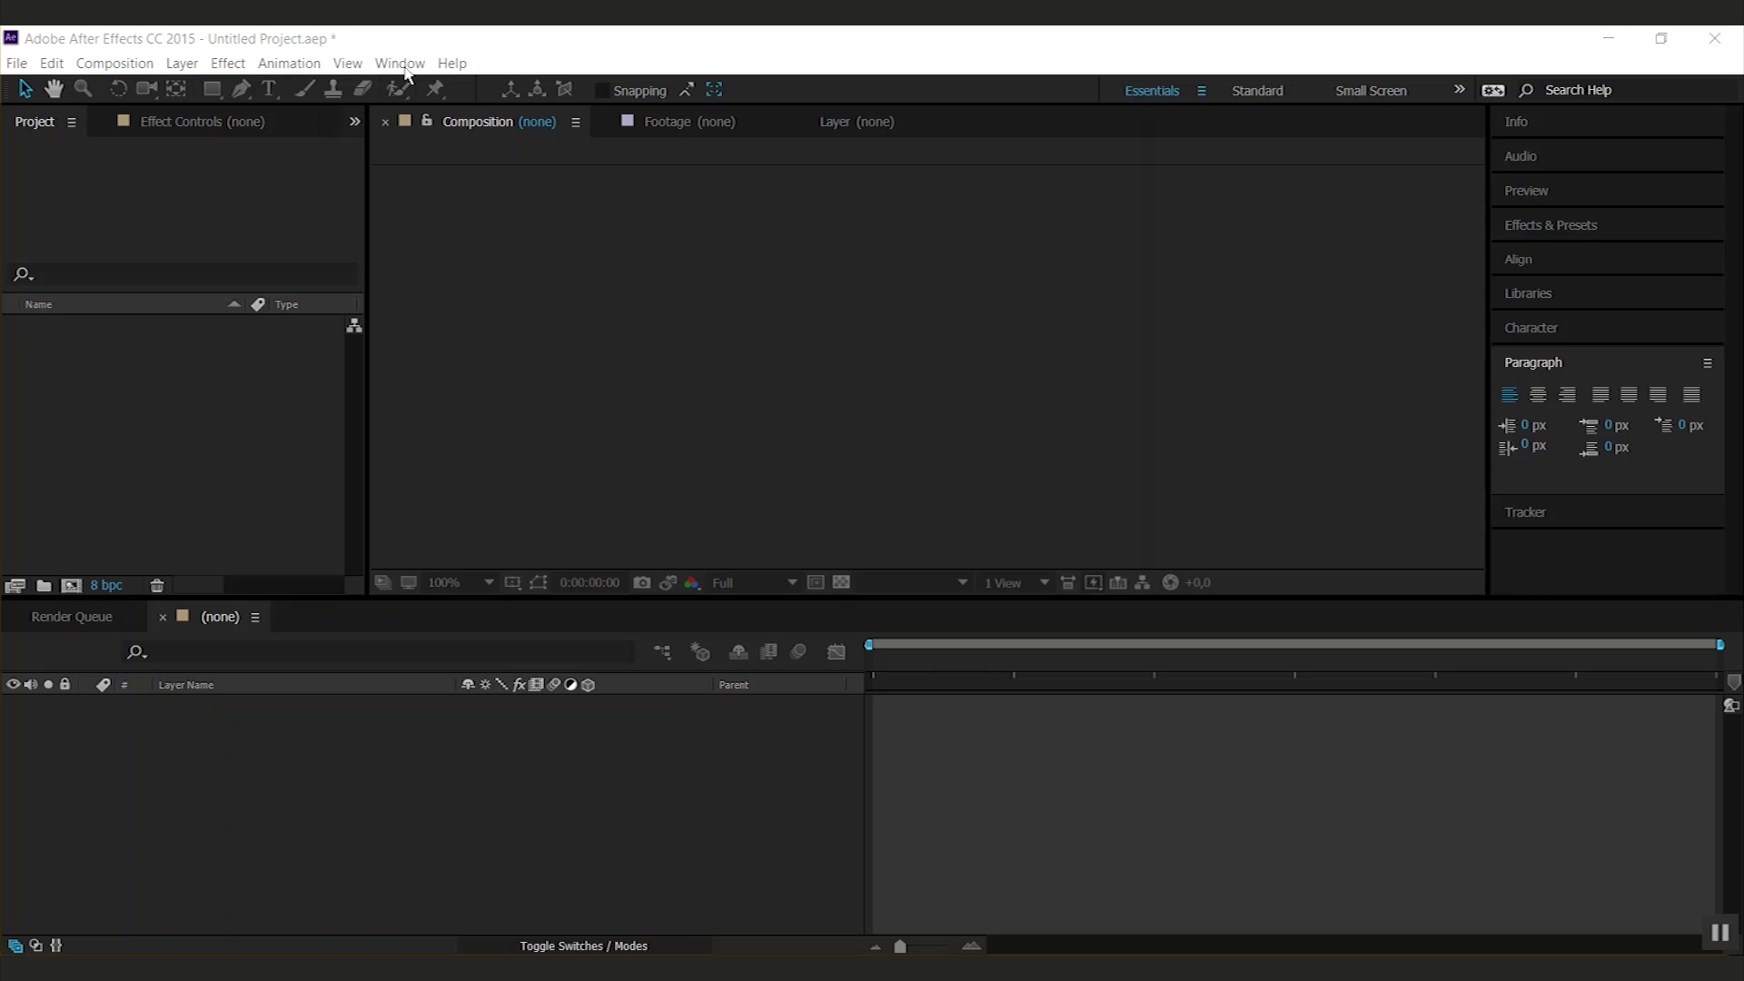
- Bring up the Window menu's installed extensions list and point to GEOlayers 2
{"action": "left_click", "coordinate": [406, 69]}
{"action": "mouse_move", "coordinate": [434, 138]}
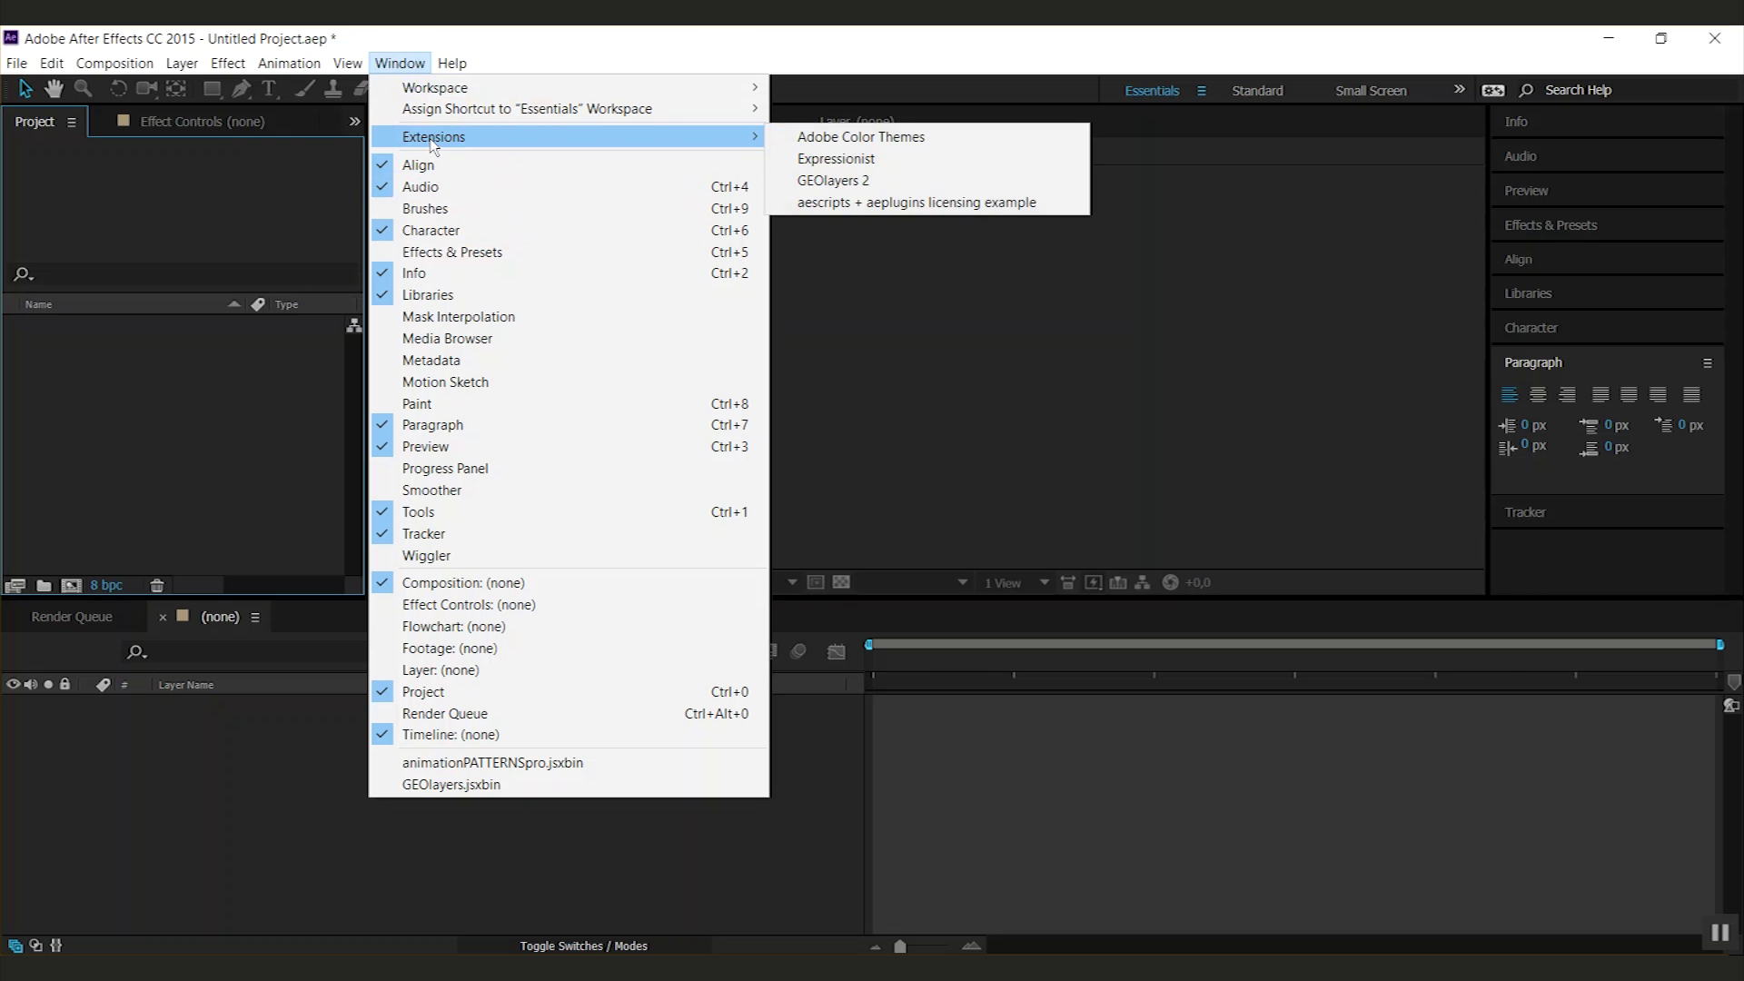
- Dock the GEOlayers 2 panel beside the viewer and widen it
{"action": "left_click", "coordinate": [873, 180]}
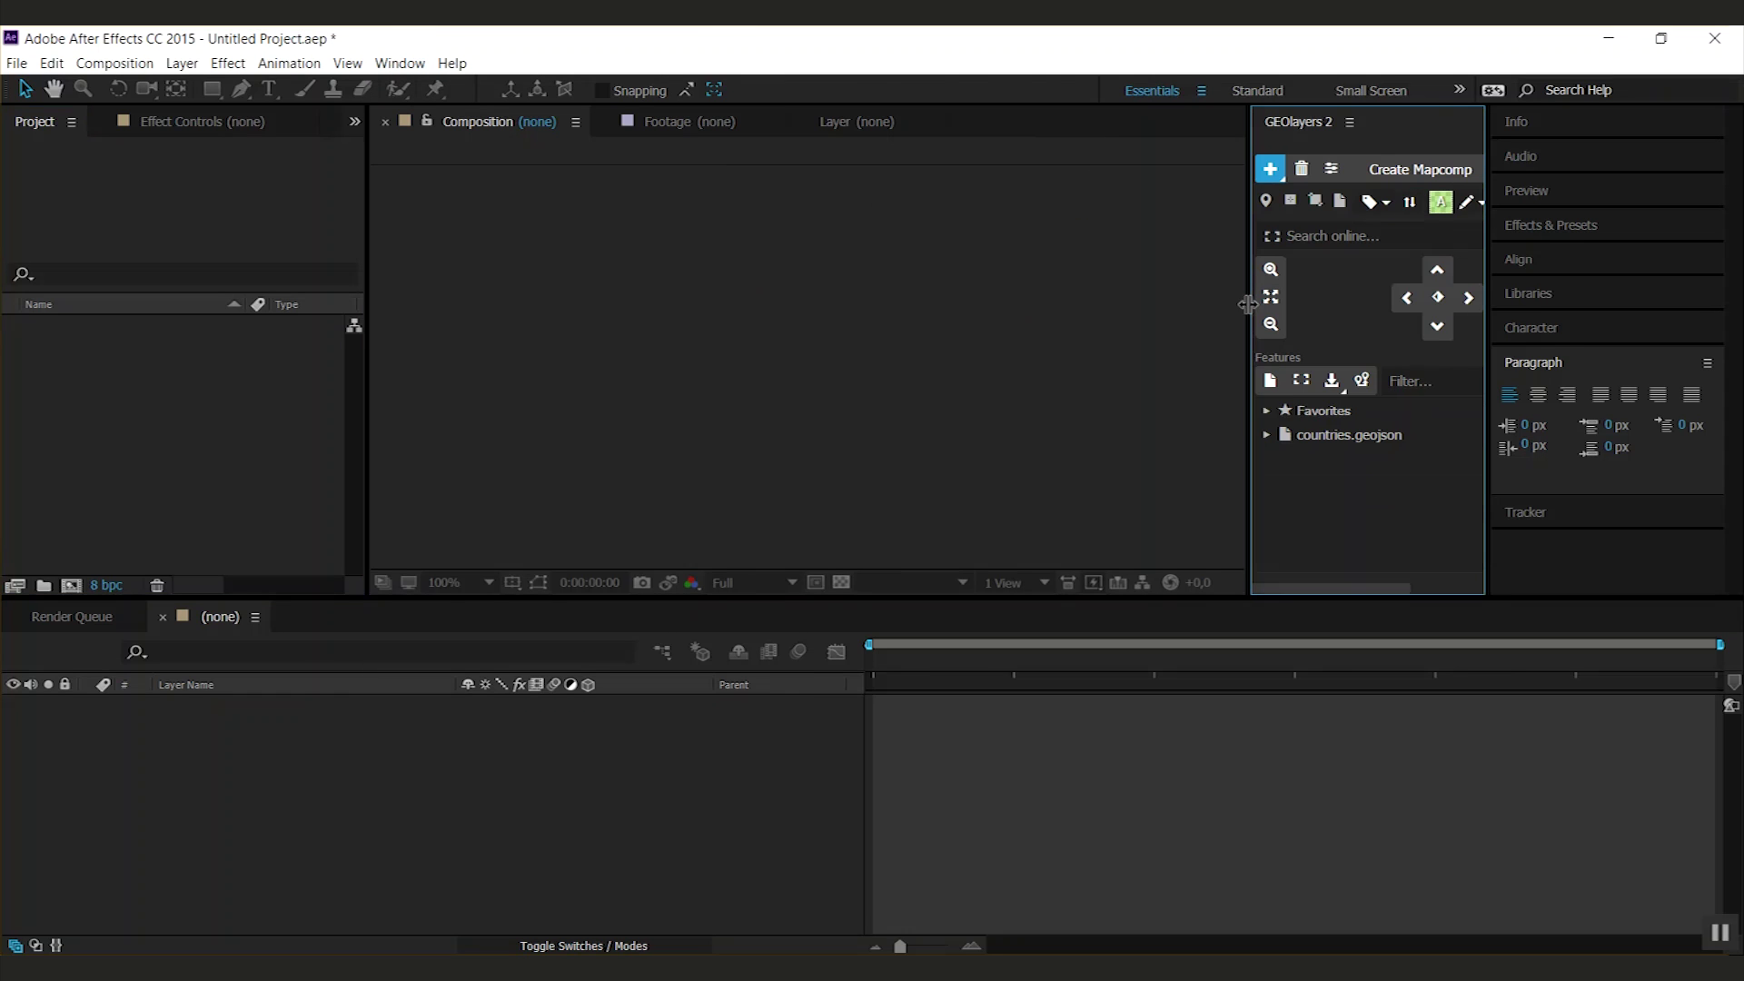
{"action": "left_click_drag", "start_coordinate": [1248, 305], "coordinate": [1109, 323]}
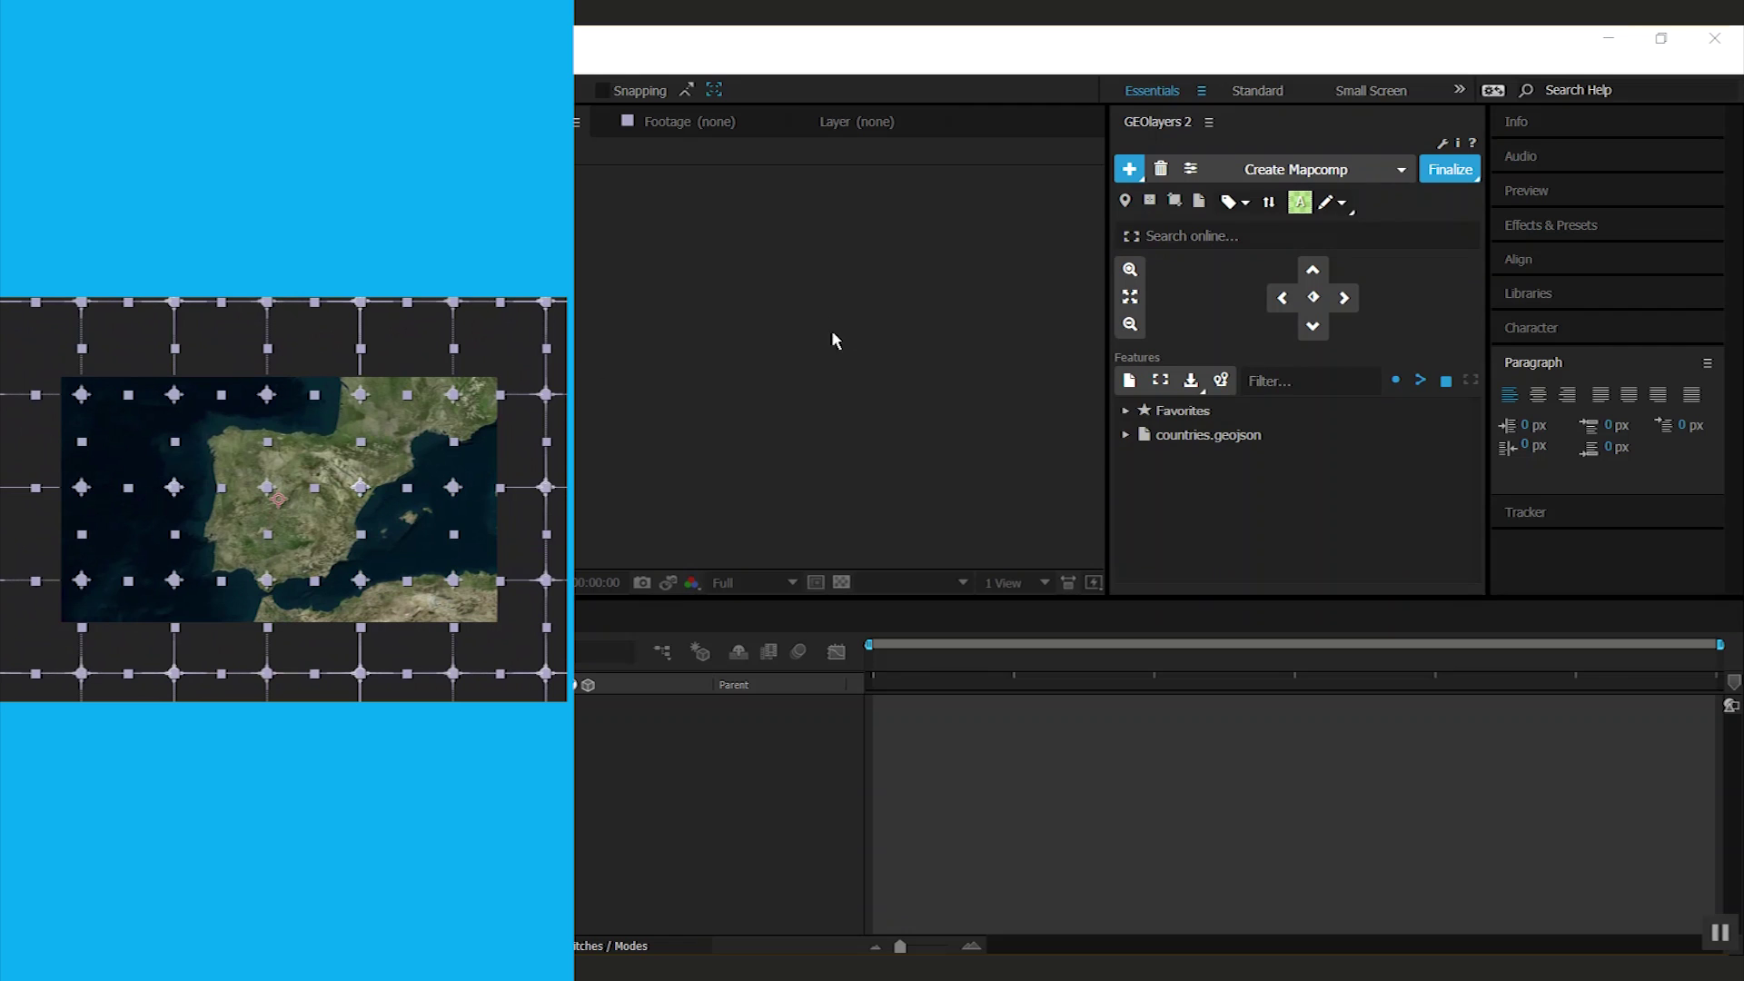
- Start a new Bing Aerial map comp and name it 'My first Map'
{"action": "left_click", "coordinate": [1129, 170]}
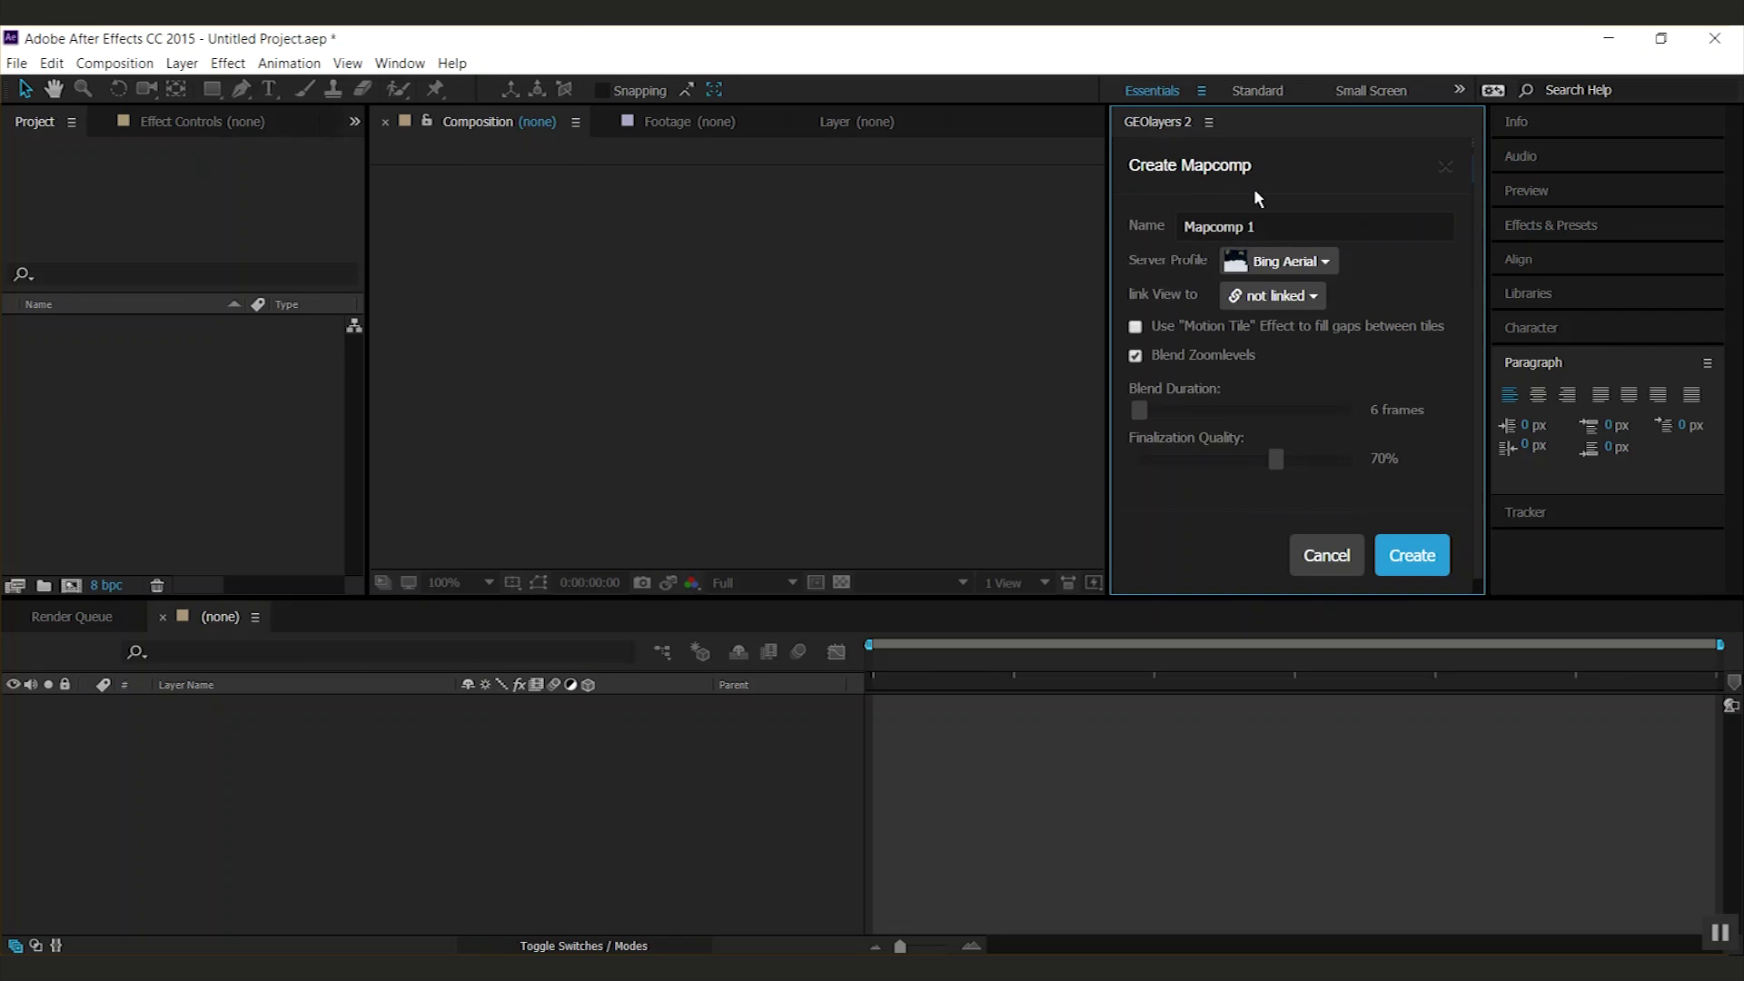
{"action": "left_click", "coordinate": [1262, 229]}
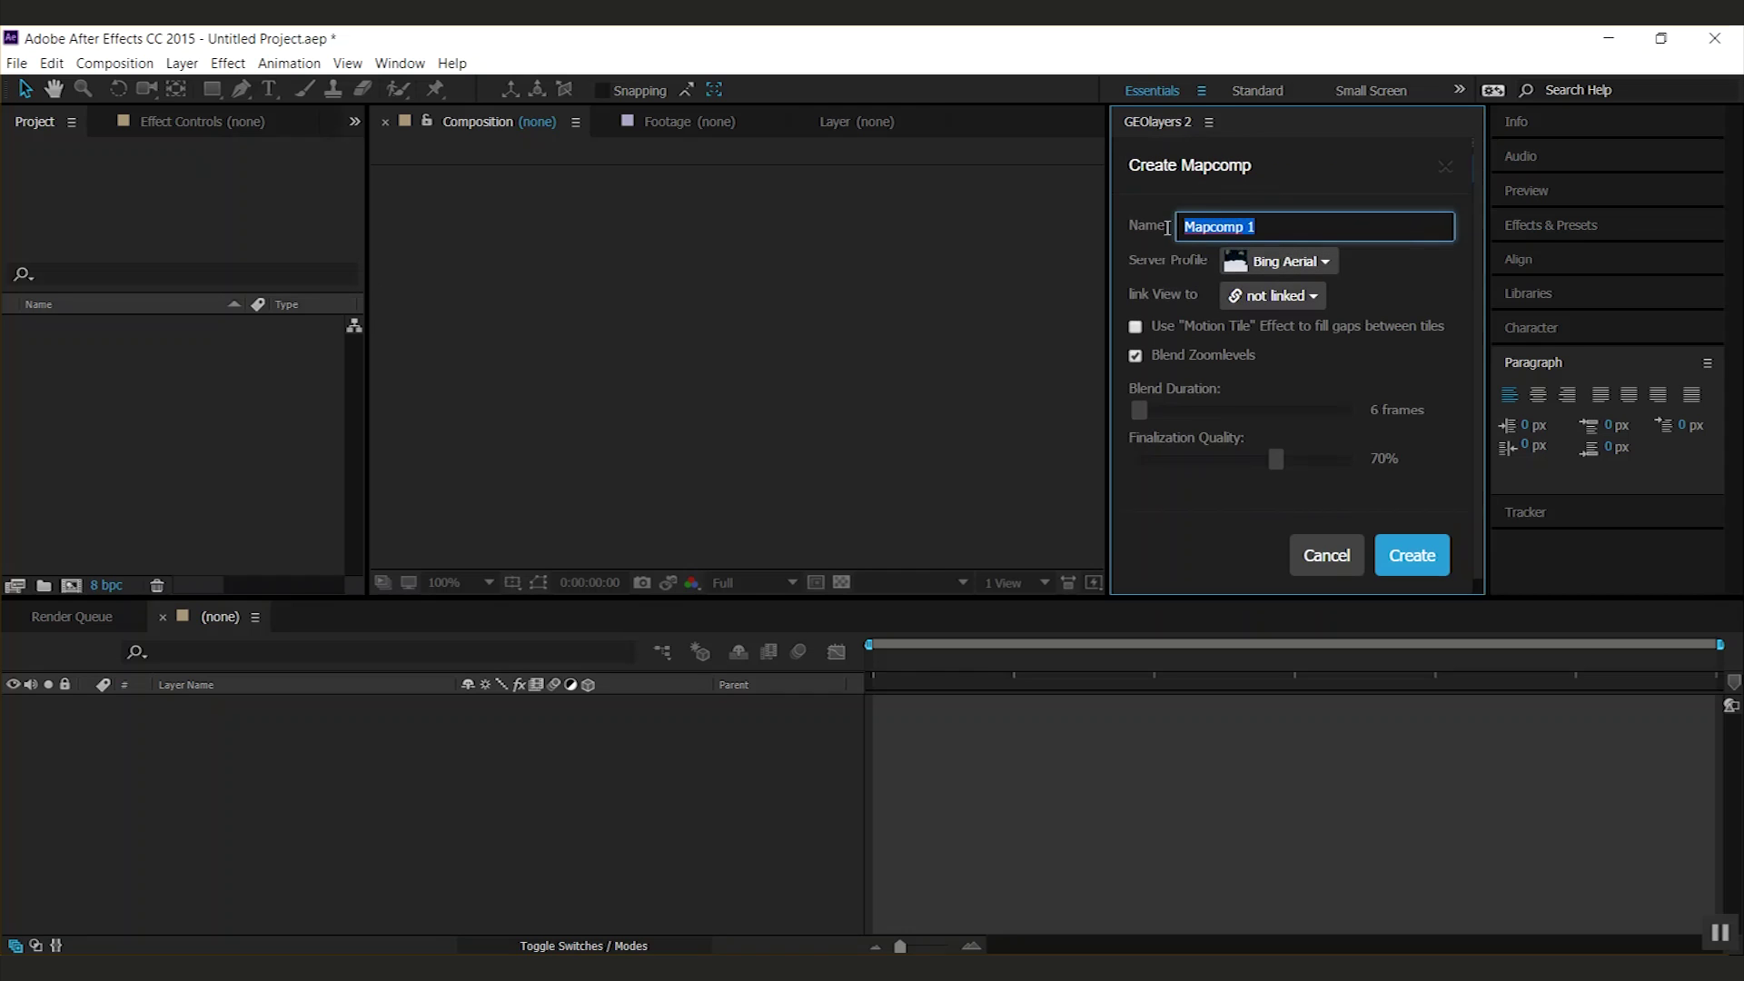
{"action": "type", "text": "My first Map"}
- Build the My first Map comp and inspect its Provider Logo, Provider Attribution and map layers
{"action": "left_click", "coordinate": [1422, 562]}
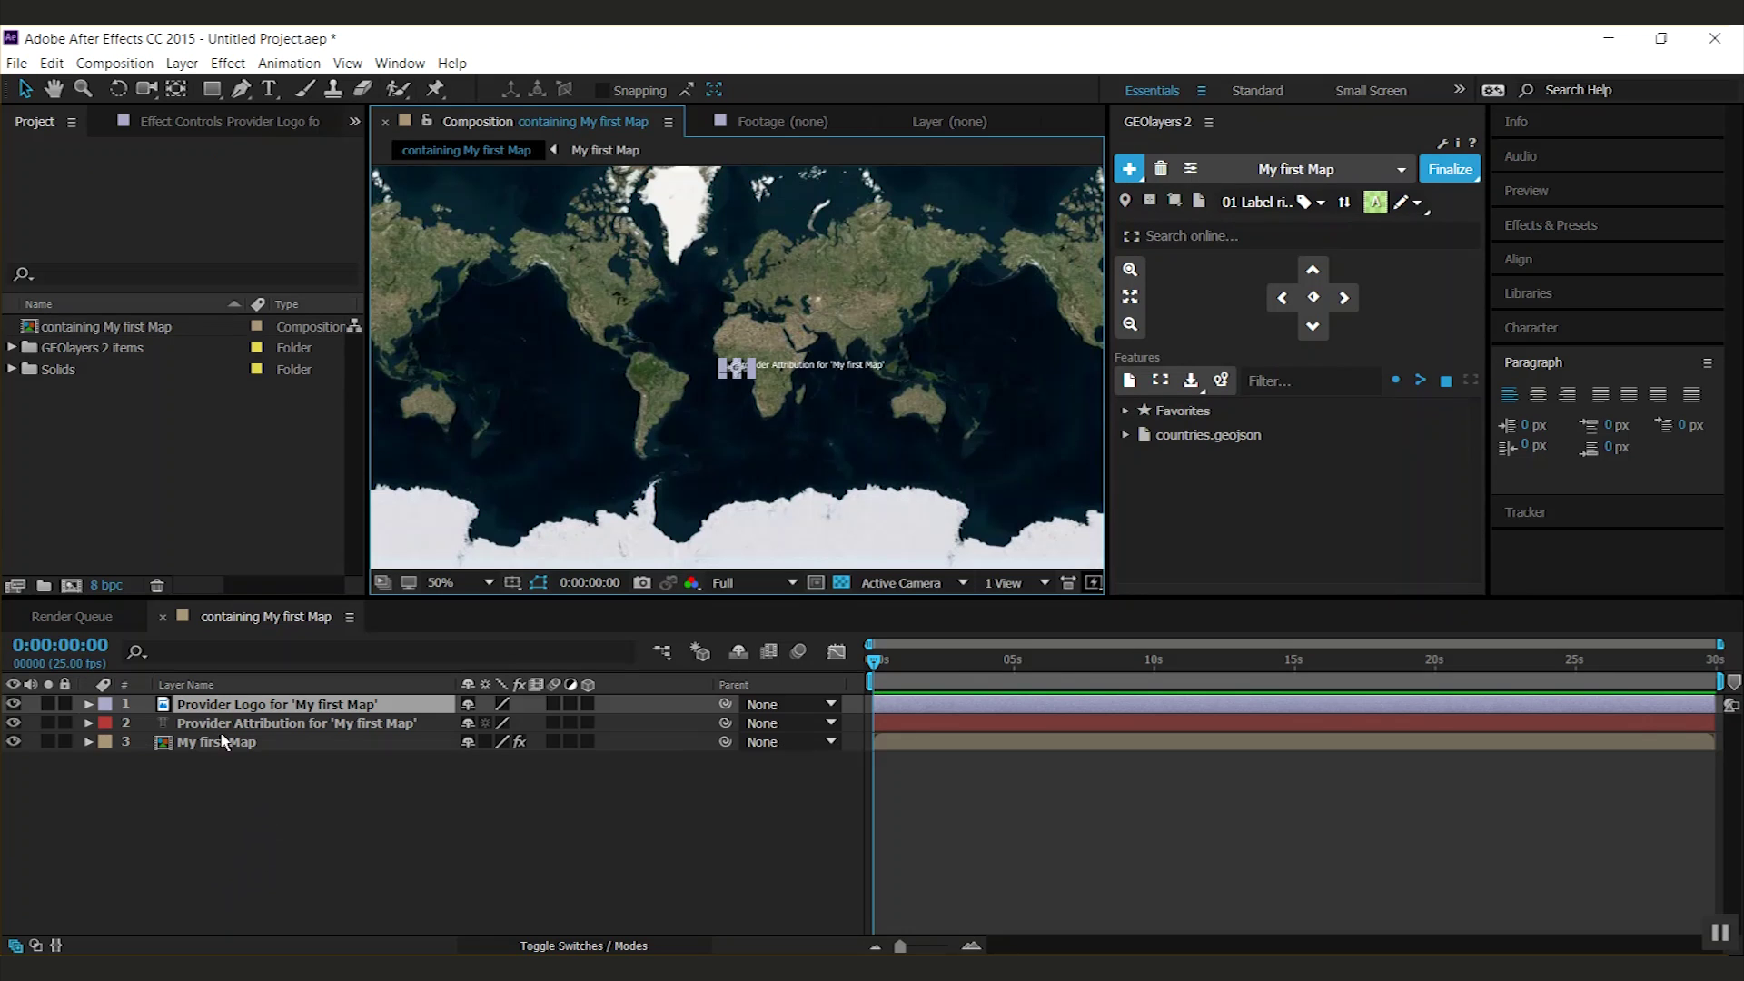
{"action": "left_click", "coordinate": [241, 795]}
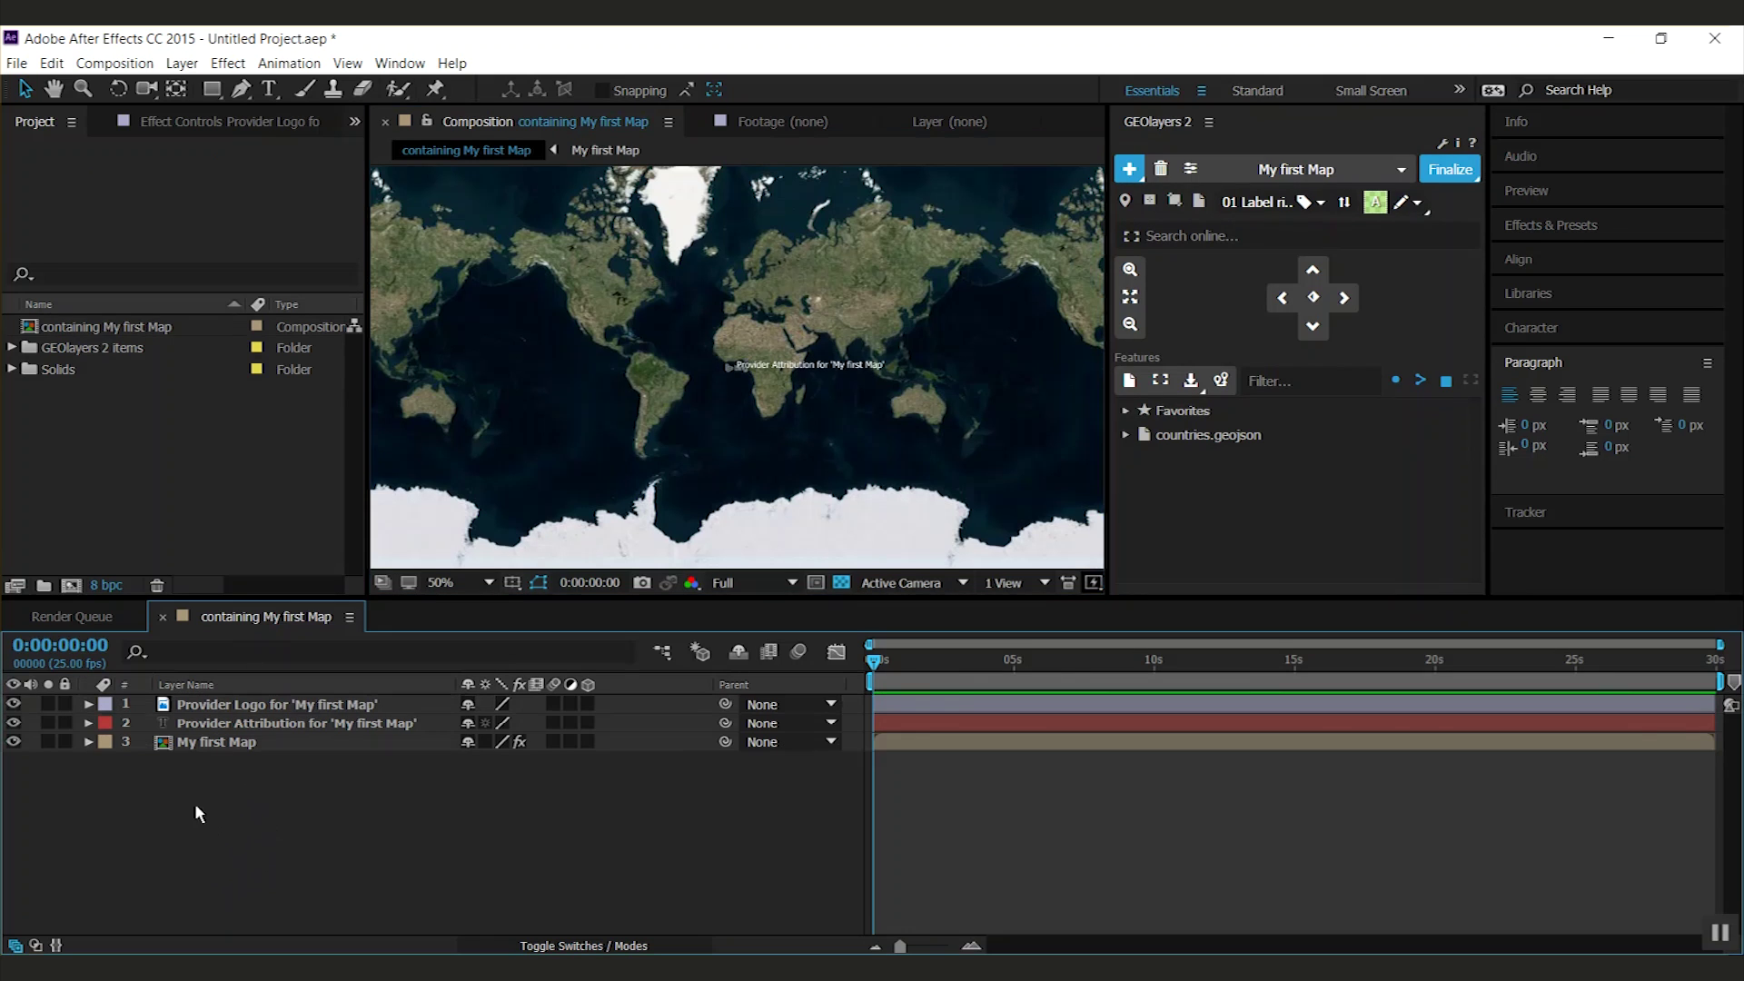
{"action": "left_click", "coordinate": [223, 745]}
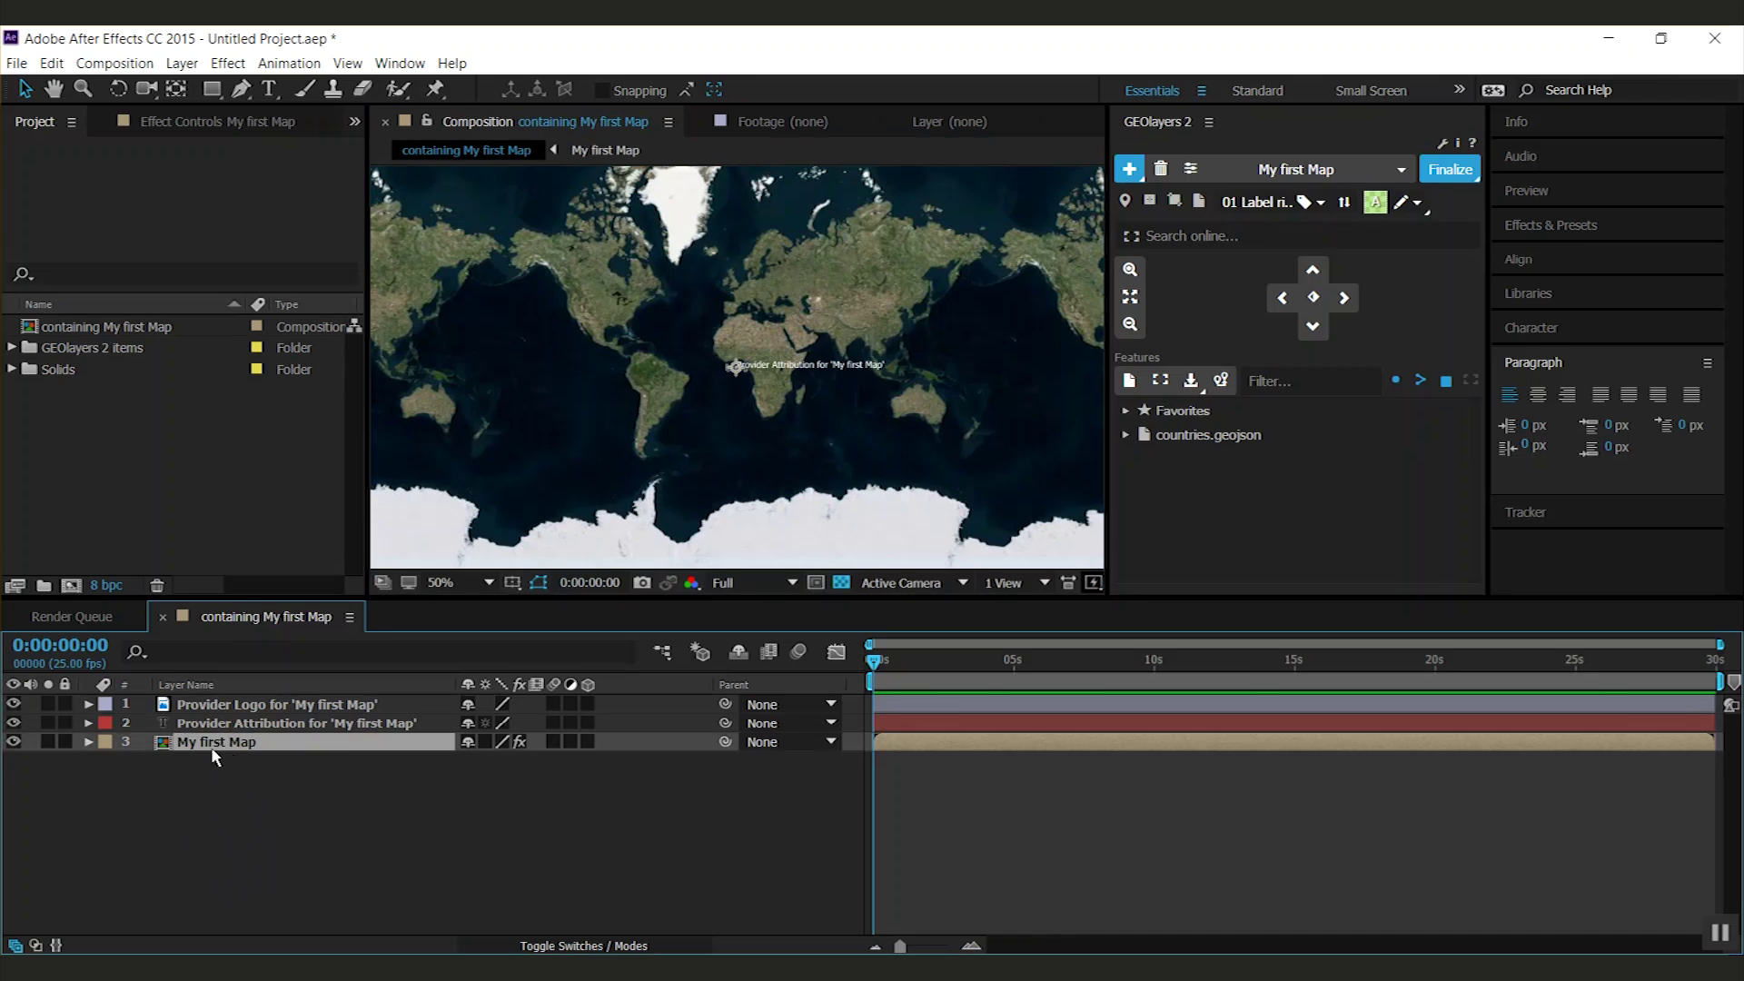
{"action": "key", "text": "ctrl+Up"}
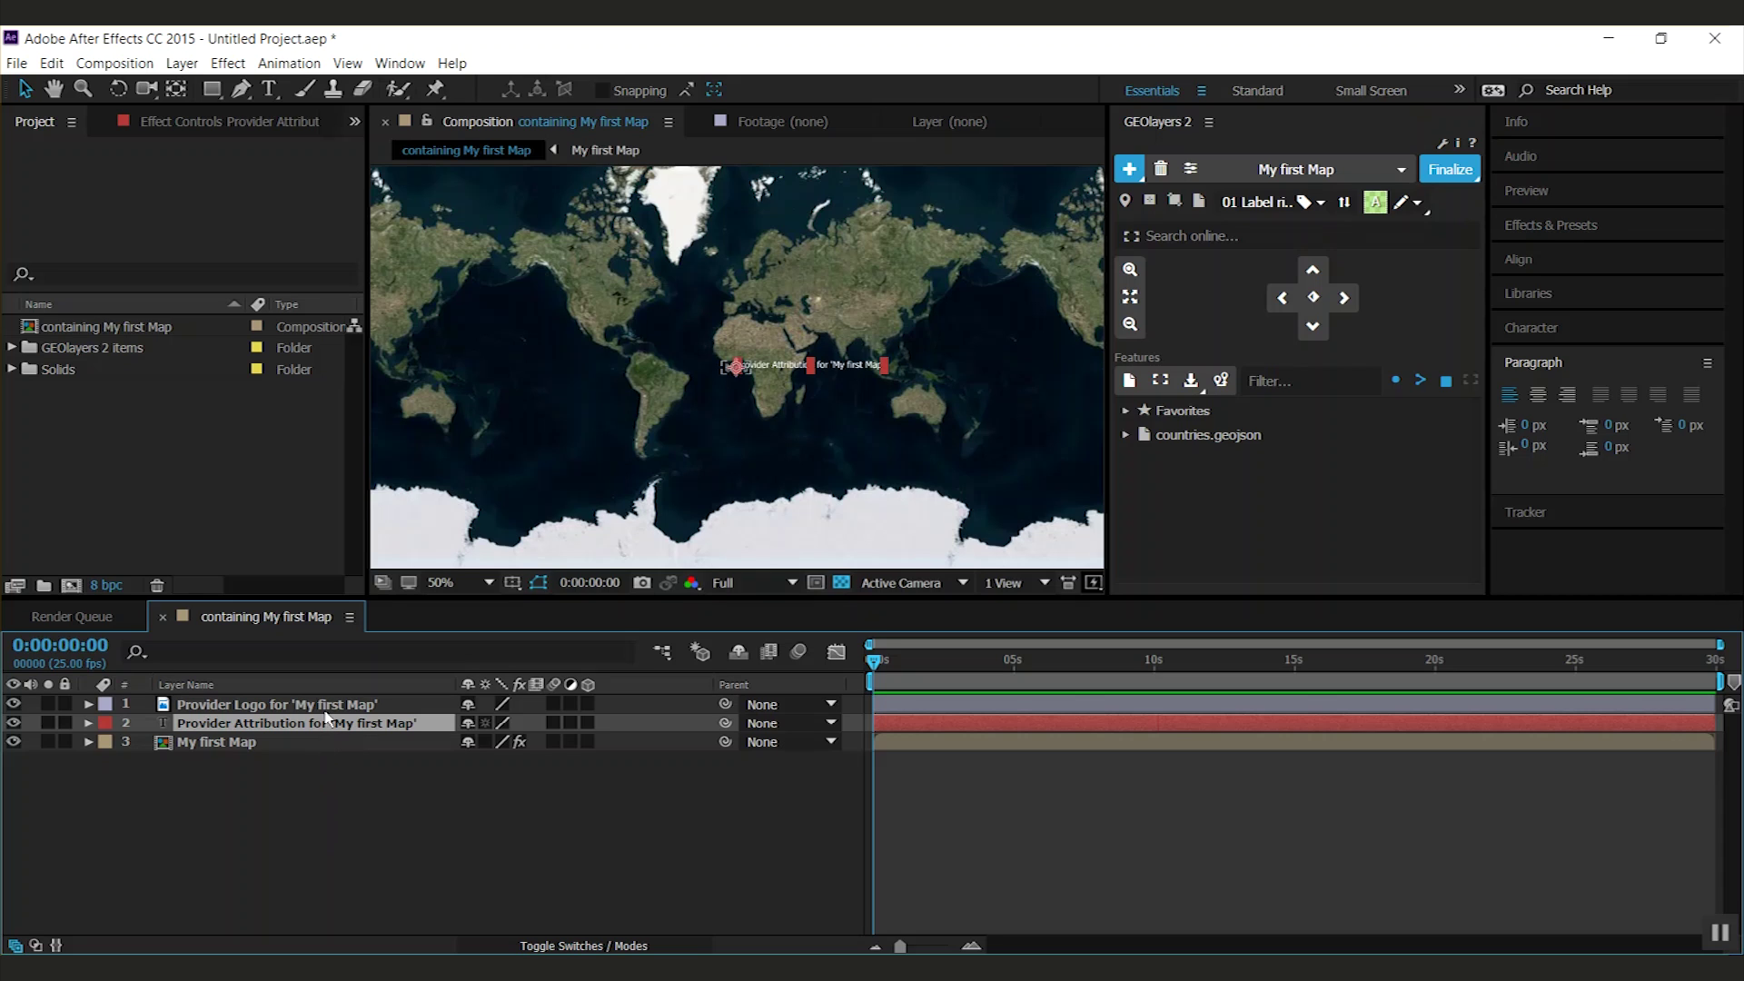
{"action": "left_click", "coordinate": [724, 369]}
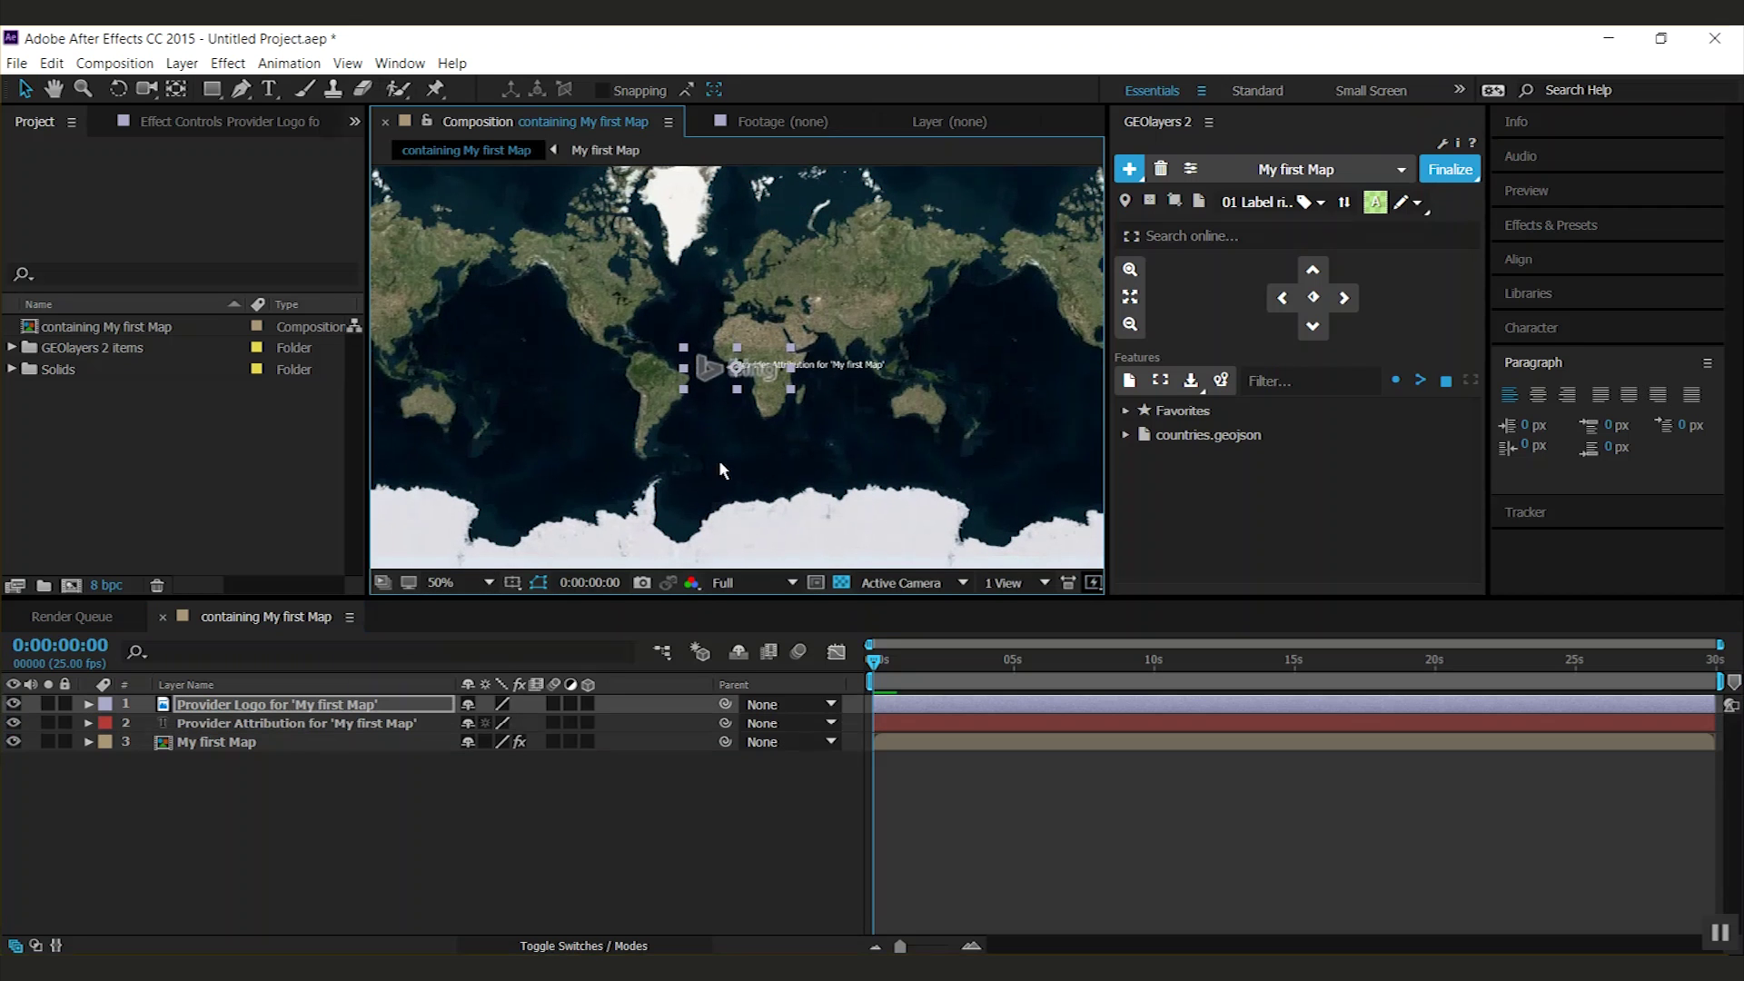
- Hide the Provider Logo and Provider Attribution layers and zoom the map toward Iberia
{"action": "left_click", "coordinate": [13, 704]}
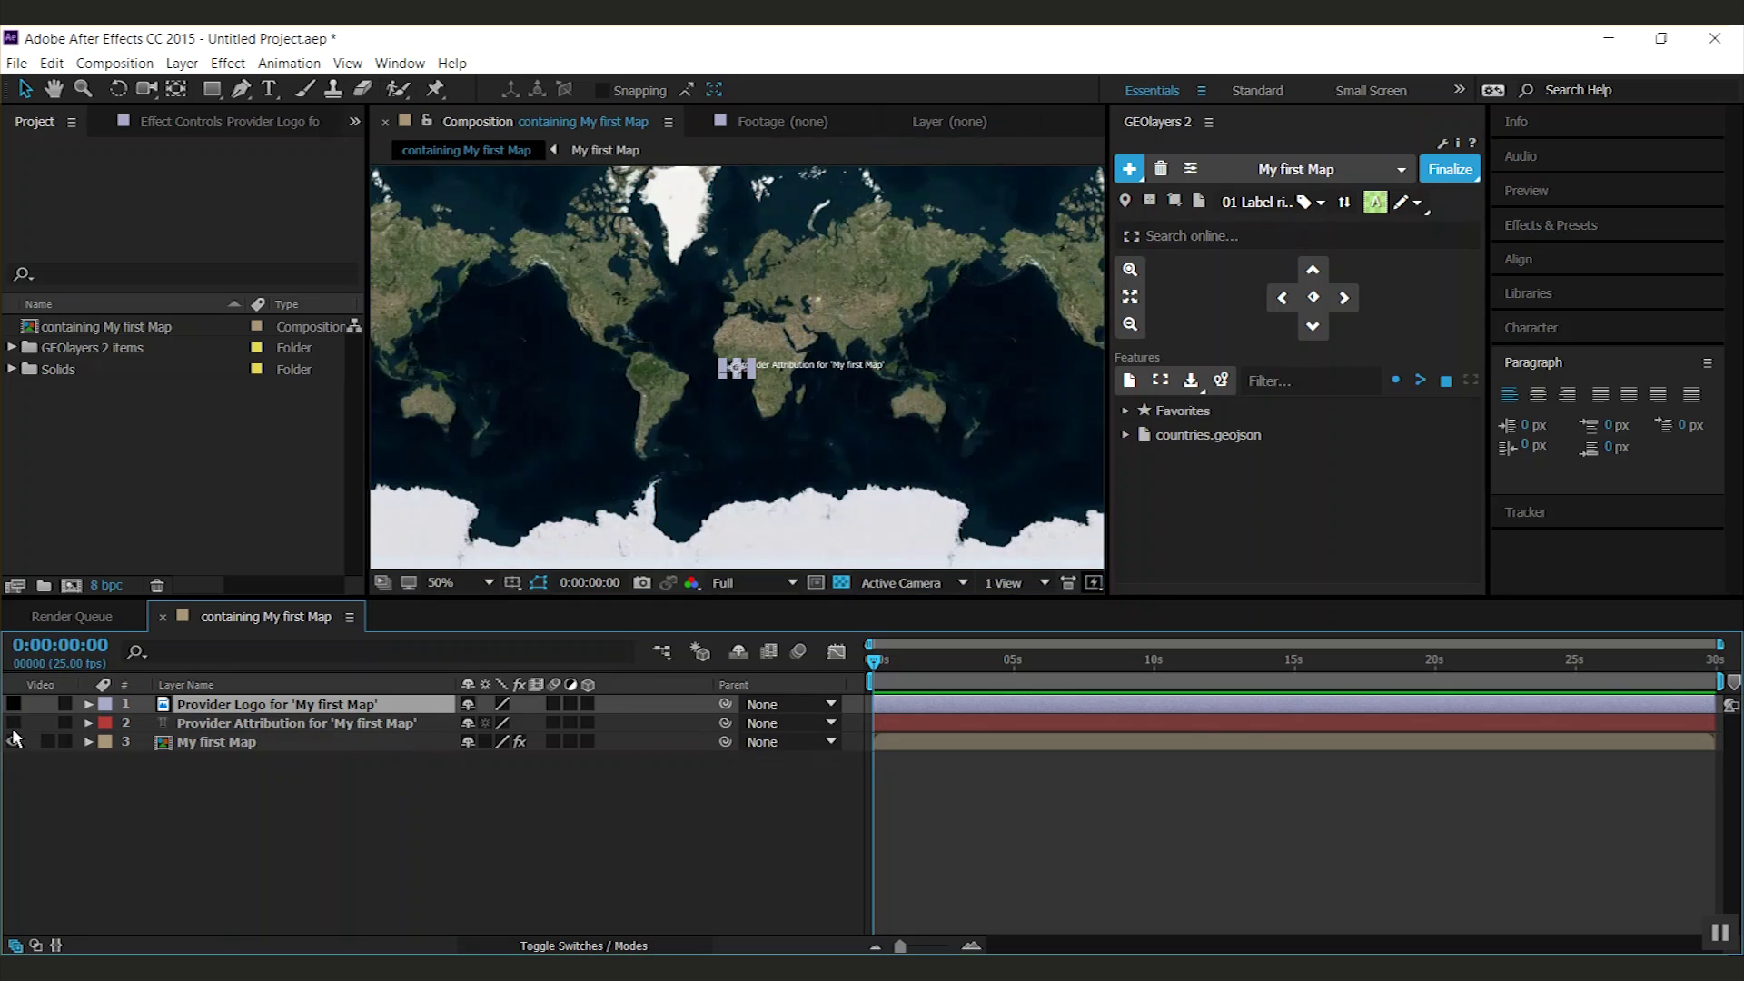
{"action": "left_click", "coordinate": [12, 723]}
{"action": "left_click", "coordinate": [1313, 270]}
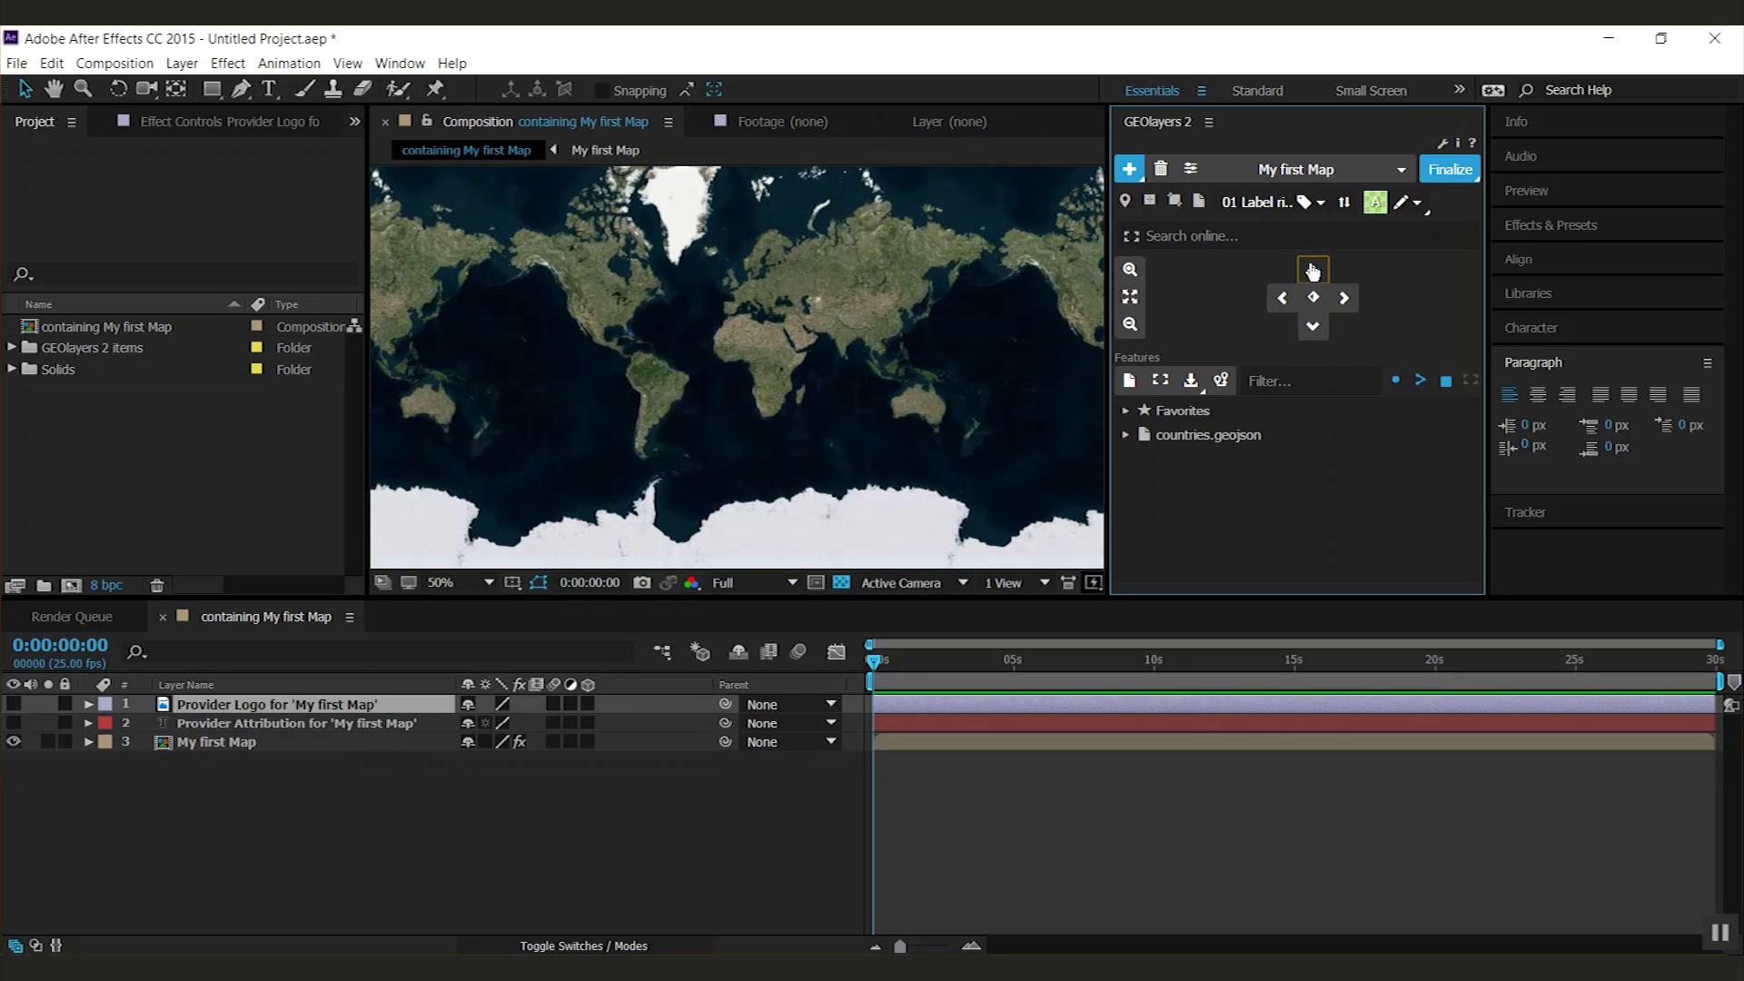
{"action": "left_click", "coordinate": [1130, 270]}
{"action": "left_click", "coordinate": [1313, 325]}
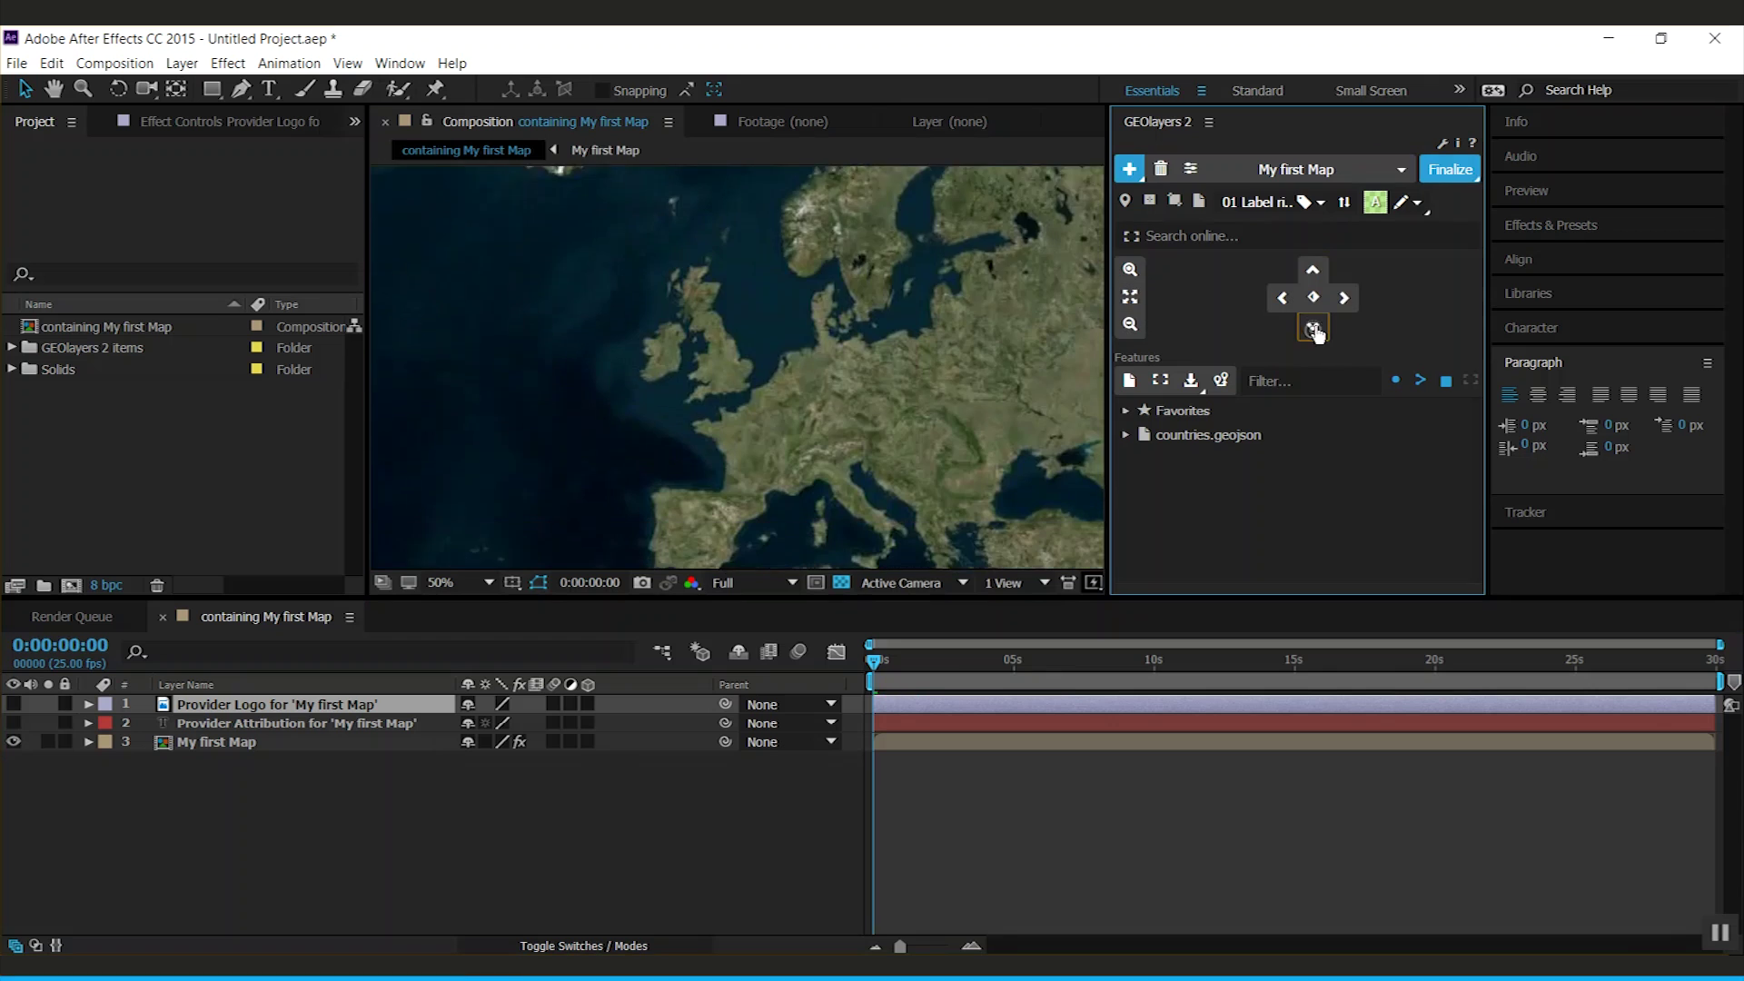
{"action": "left_click", "coordinate": [1130, 270]}
- Centre Spain at Latitude 39.3°, Longitude −2.7°, Zoom 29.03 and reveal those effect values
{"action": "left_click", "coordinate": [1282, 300]}
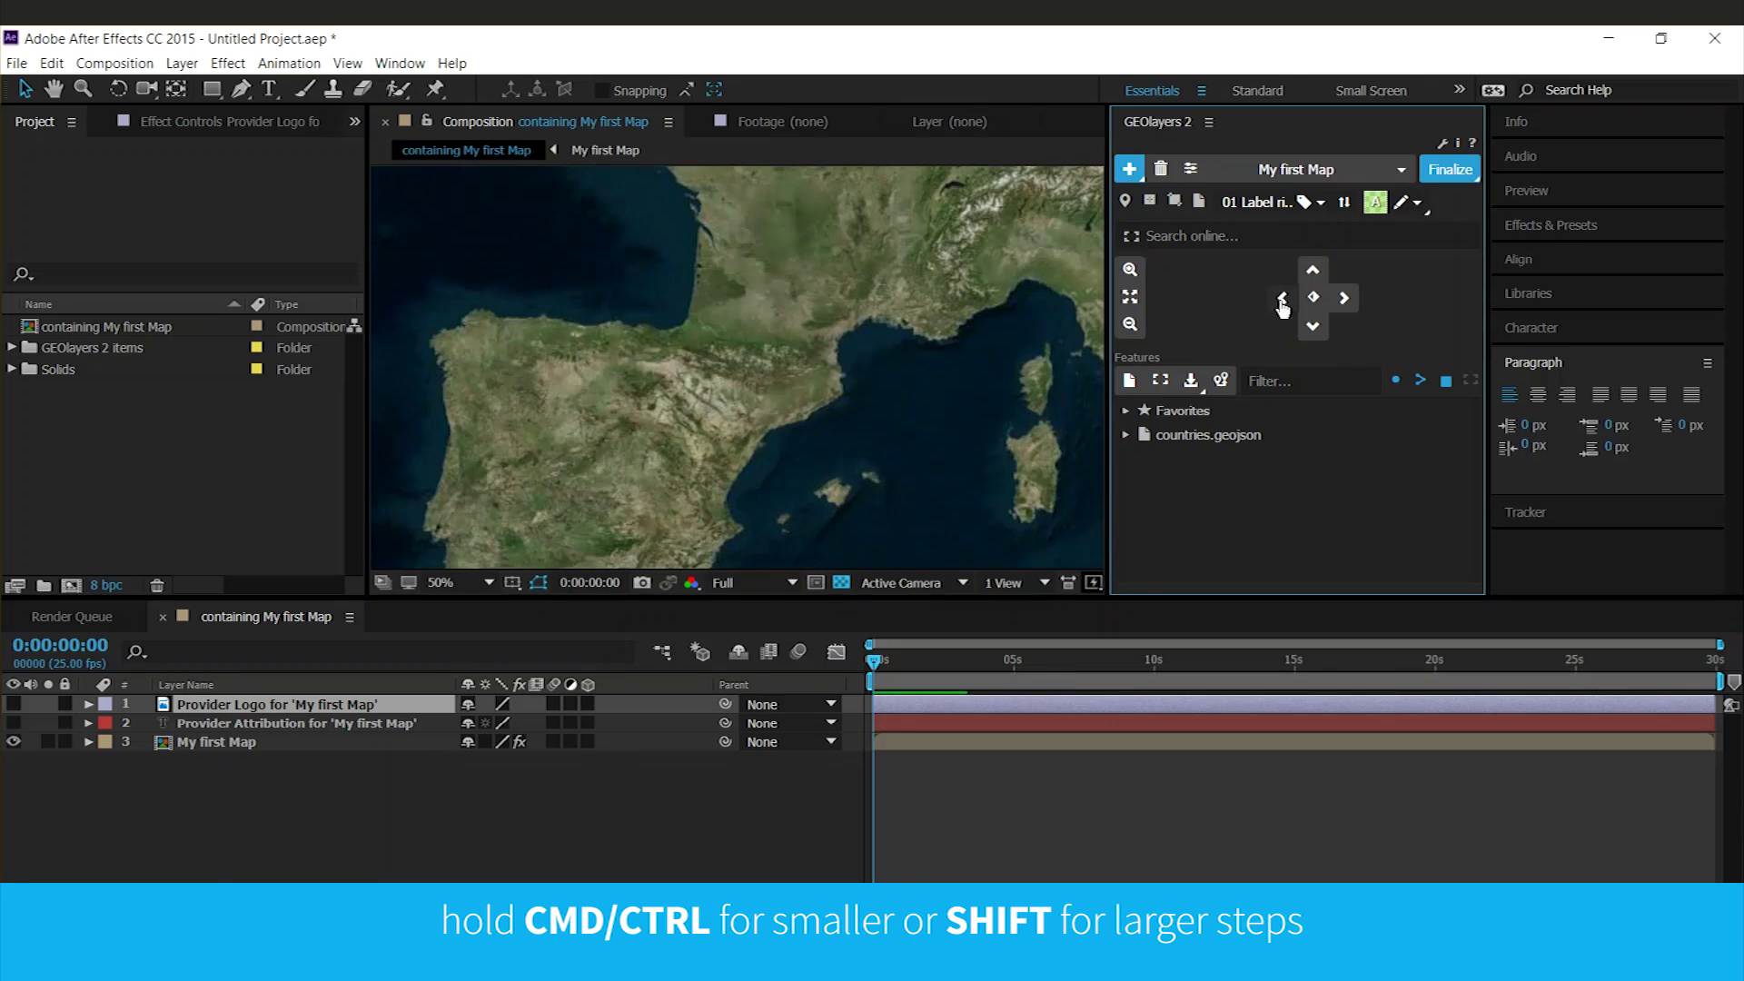
{"action": "left_click", "coordinate": [1314, 329]}
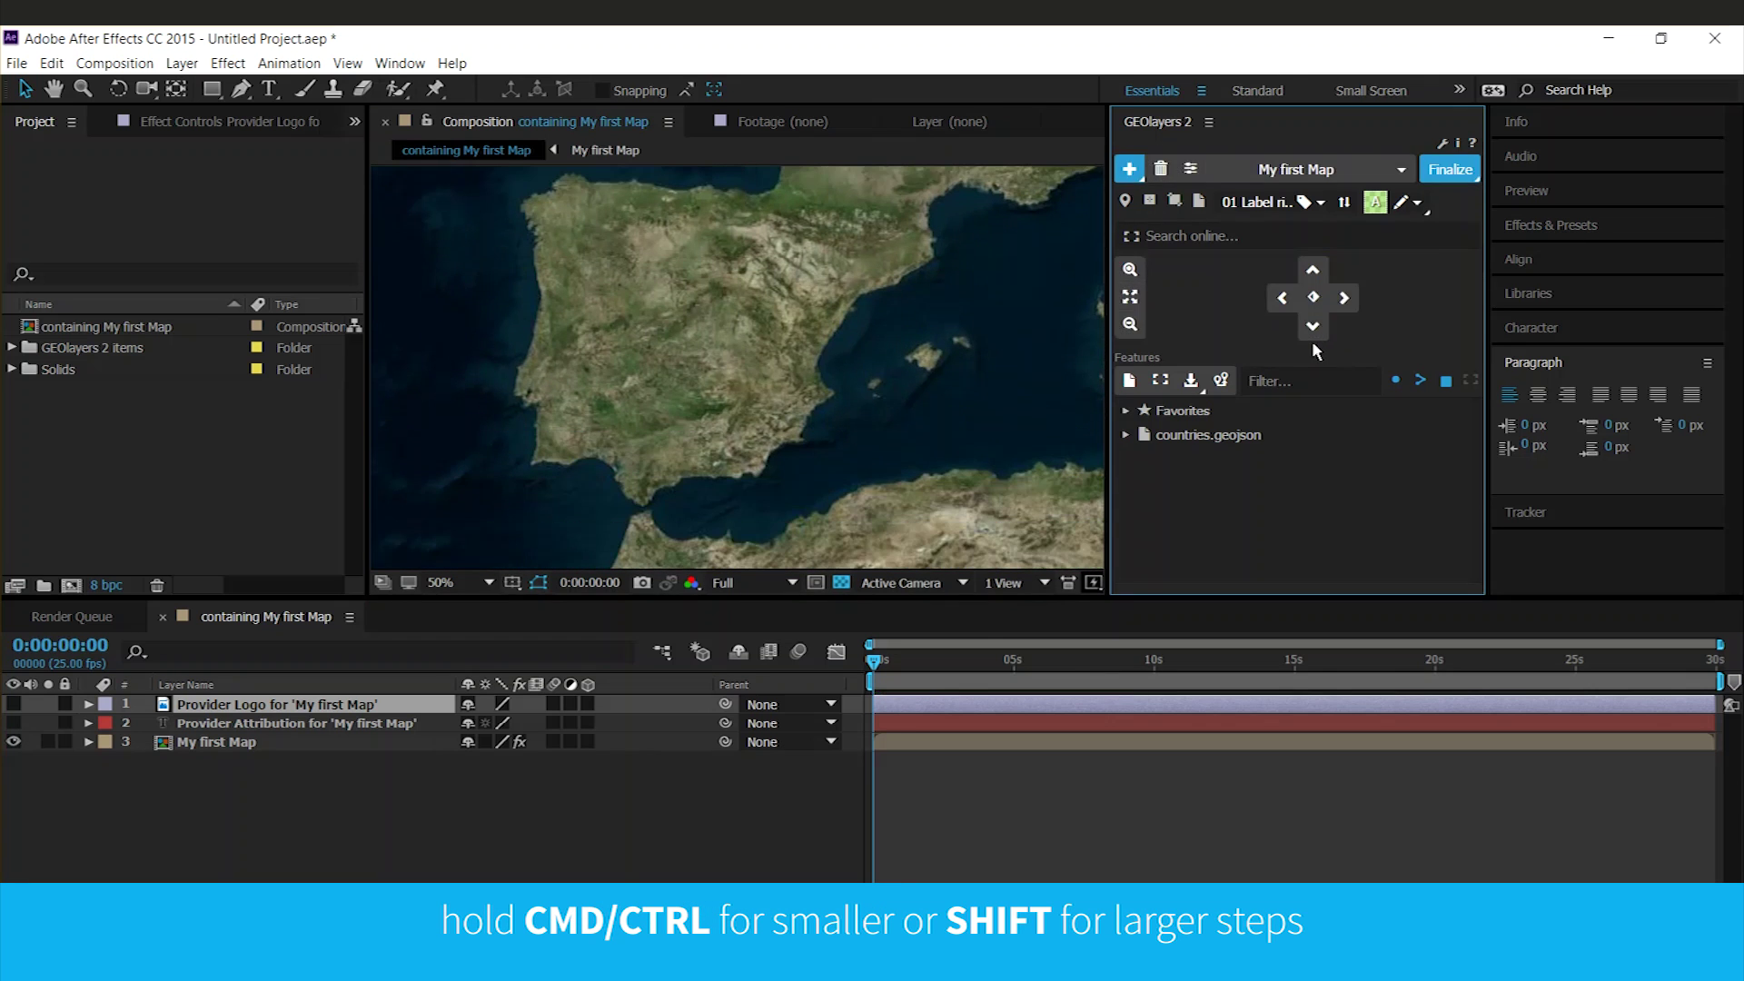
{"action": "left_click", "coordinate": [241, 747]}
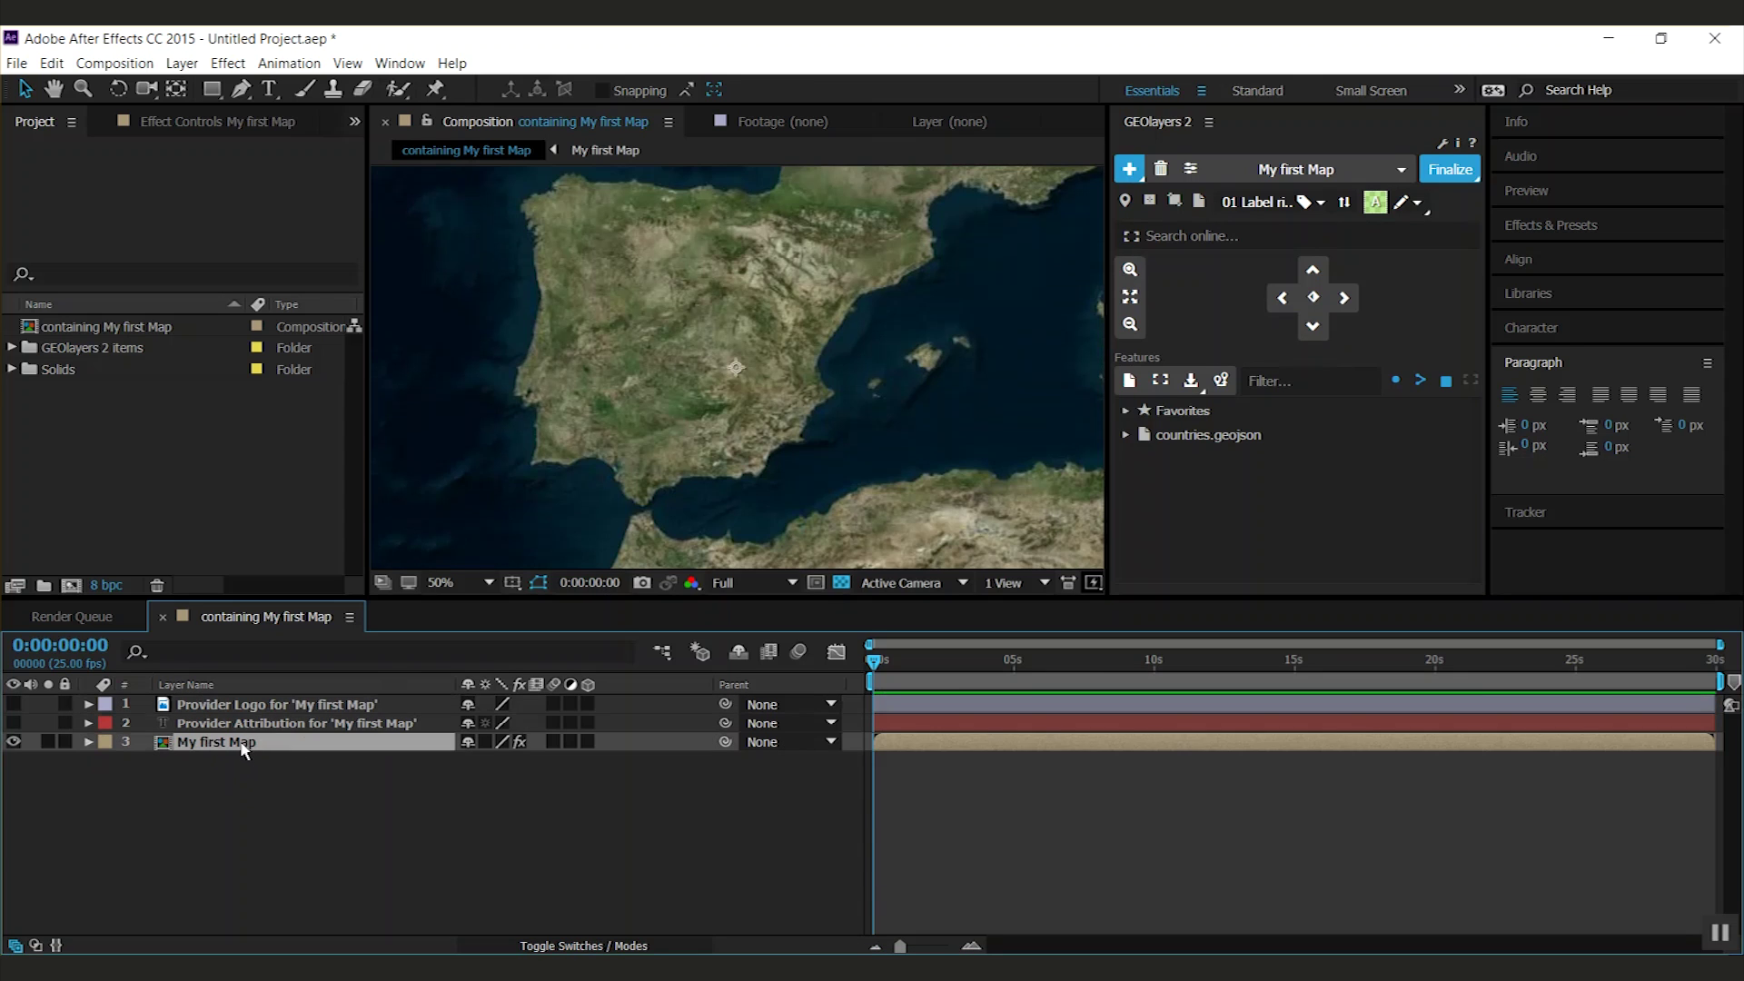
{"action": "key", "text": "e"}
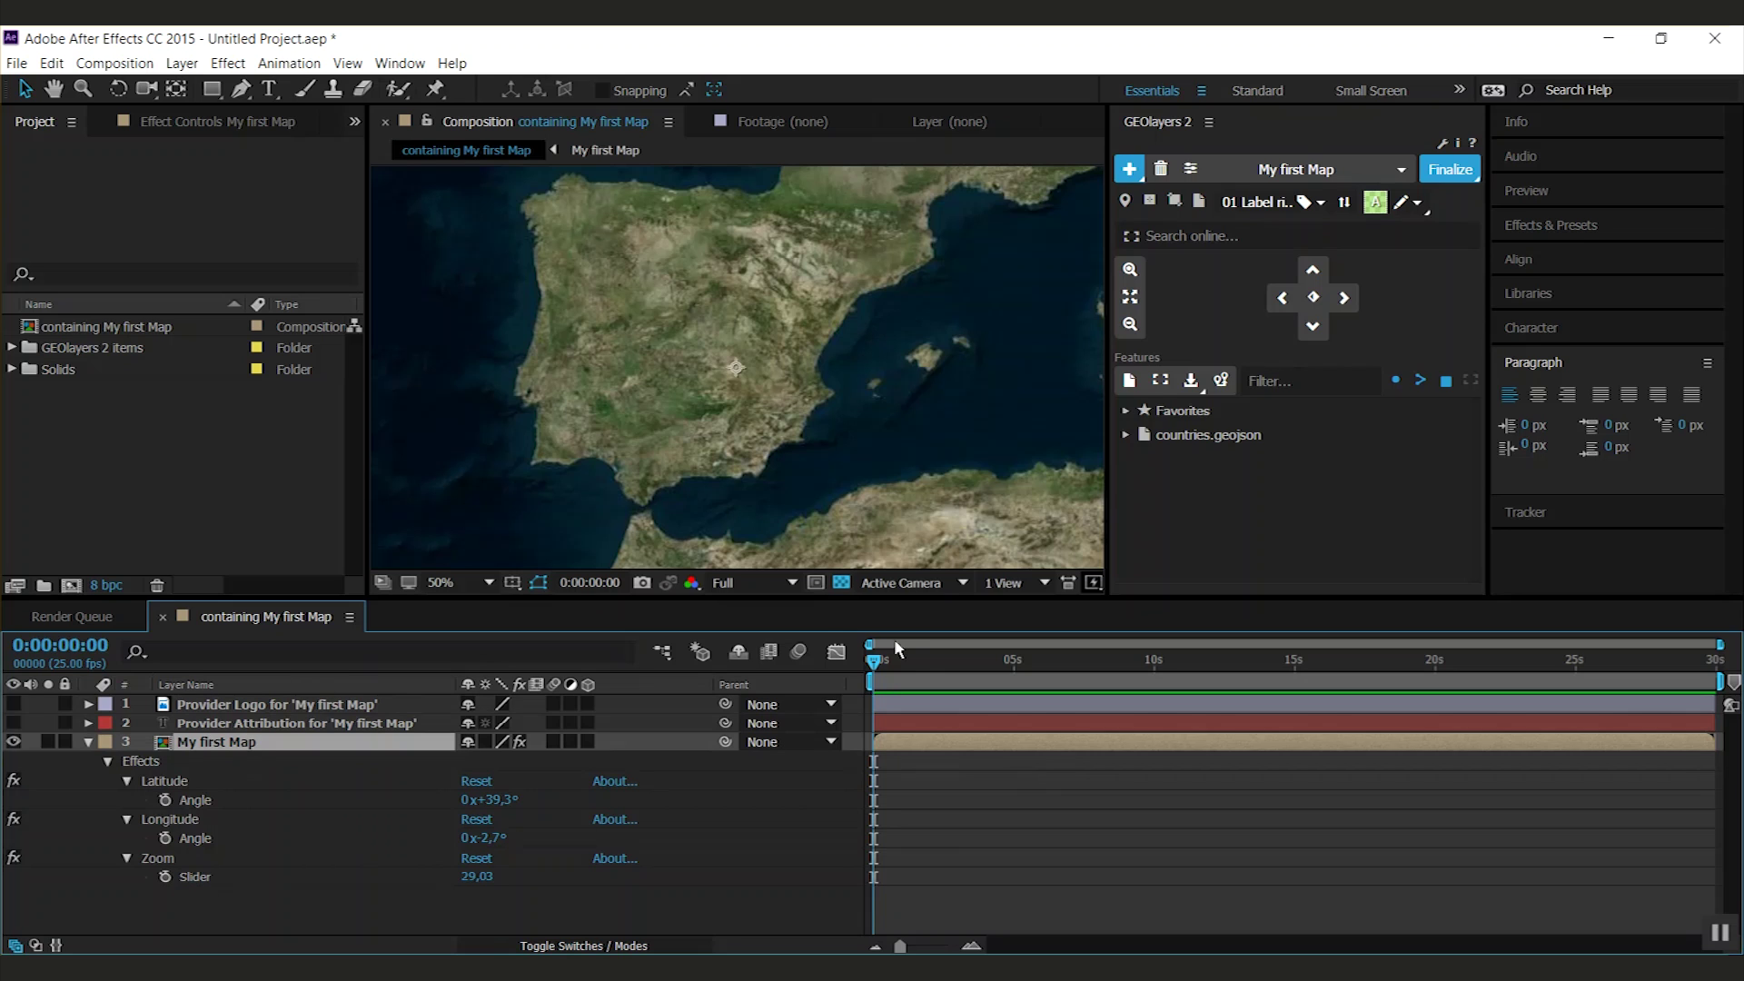
- Keyframe the Spain view at 5:00 and a fully zoomed-out world view at 2:18
{"action": "left_click_drag", "start_coordinate": [881, 666], "coordinate": [1015, 673]}
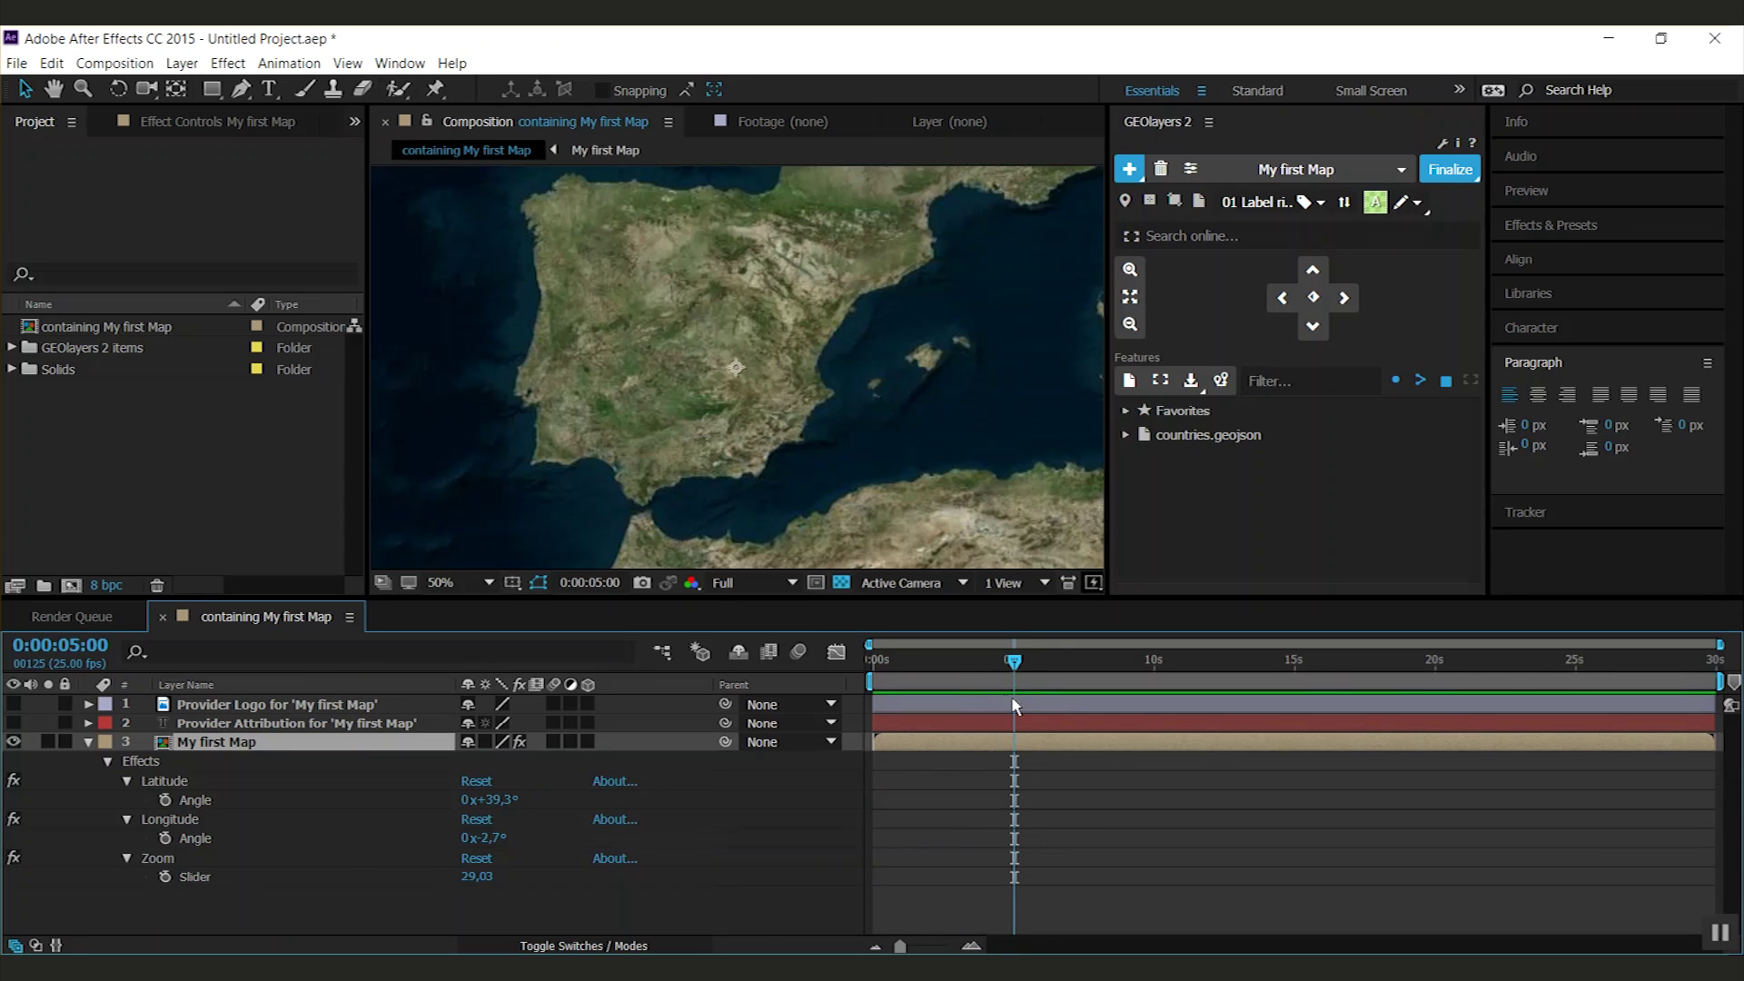
{"action": "left_click", "coordinate": [1317, 302]}
{"action": "left_click_drag", "start_coordinate": [1028, 792], "coordinate": [1002, 902]}
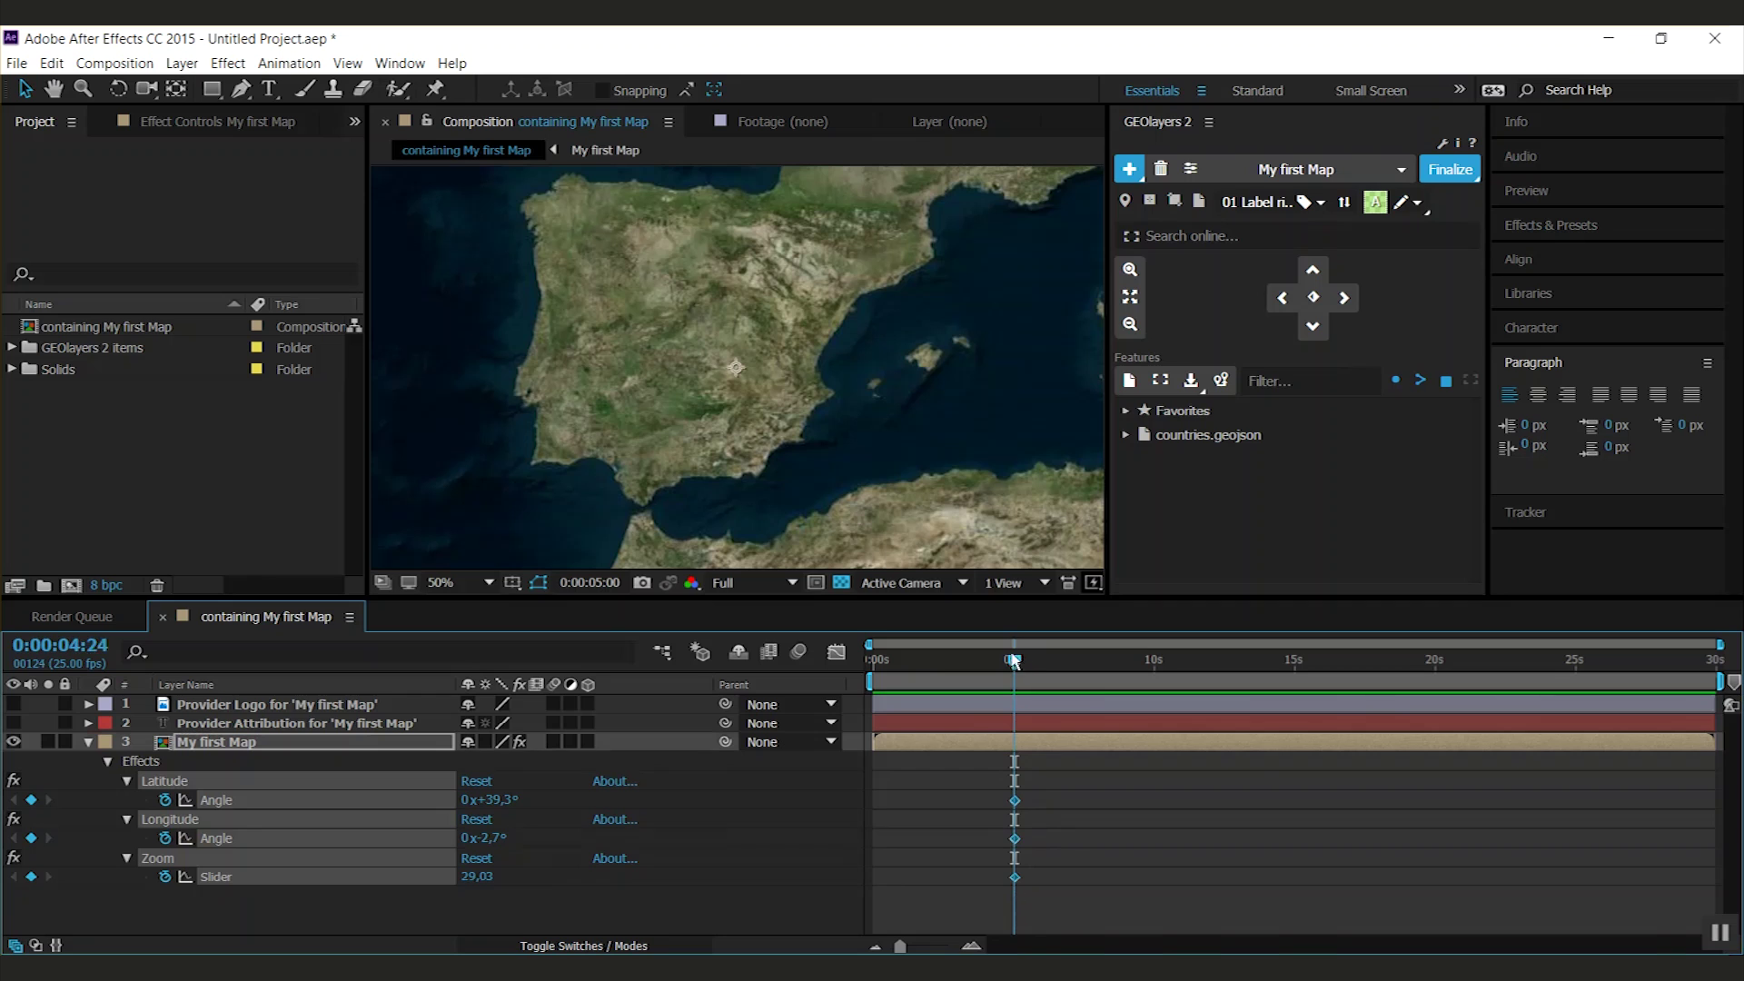
{"action": "left_click_drag", "start_coordinate": [1013, 662], "coordinate": [950, 674]}
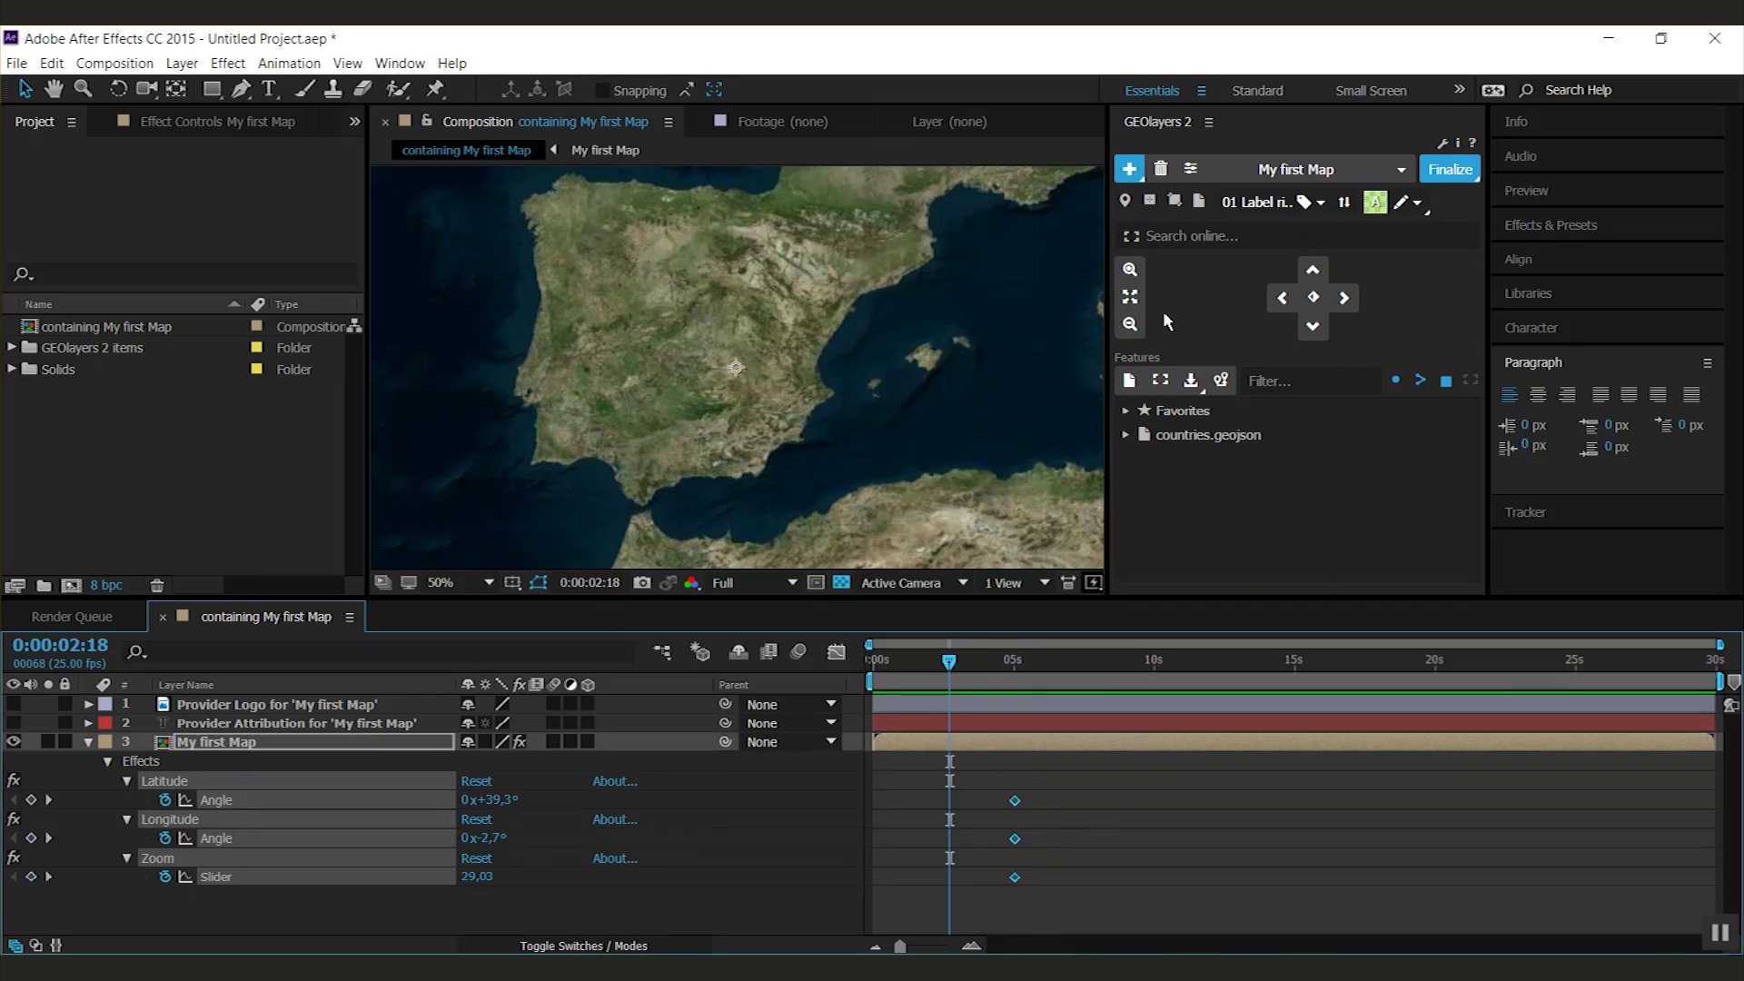
{"action": "left_click", "coordinate": [1131, 299]}
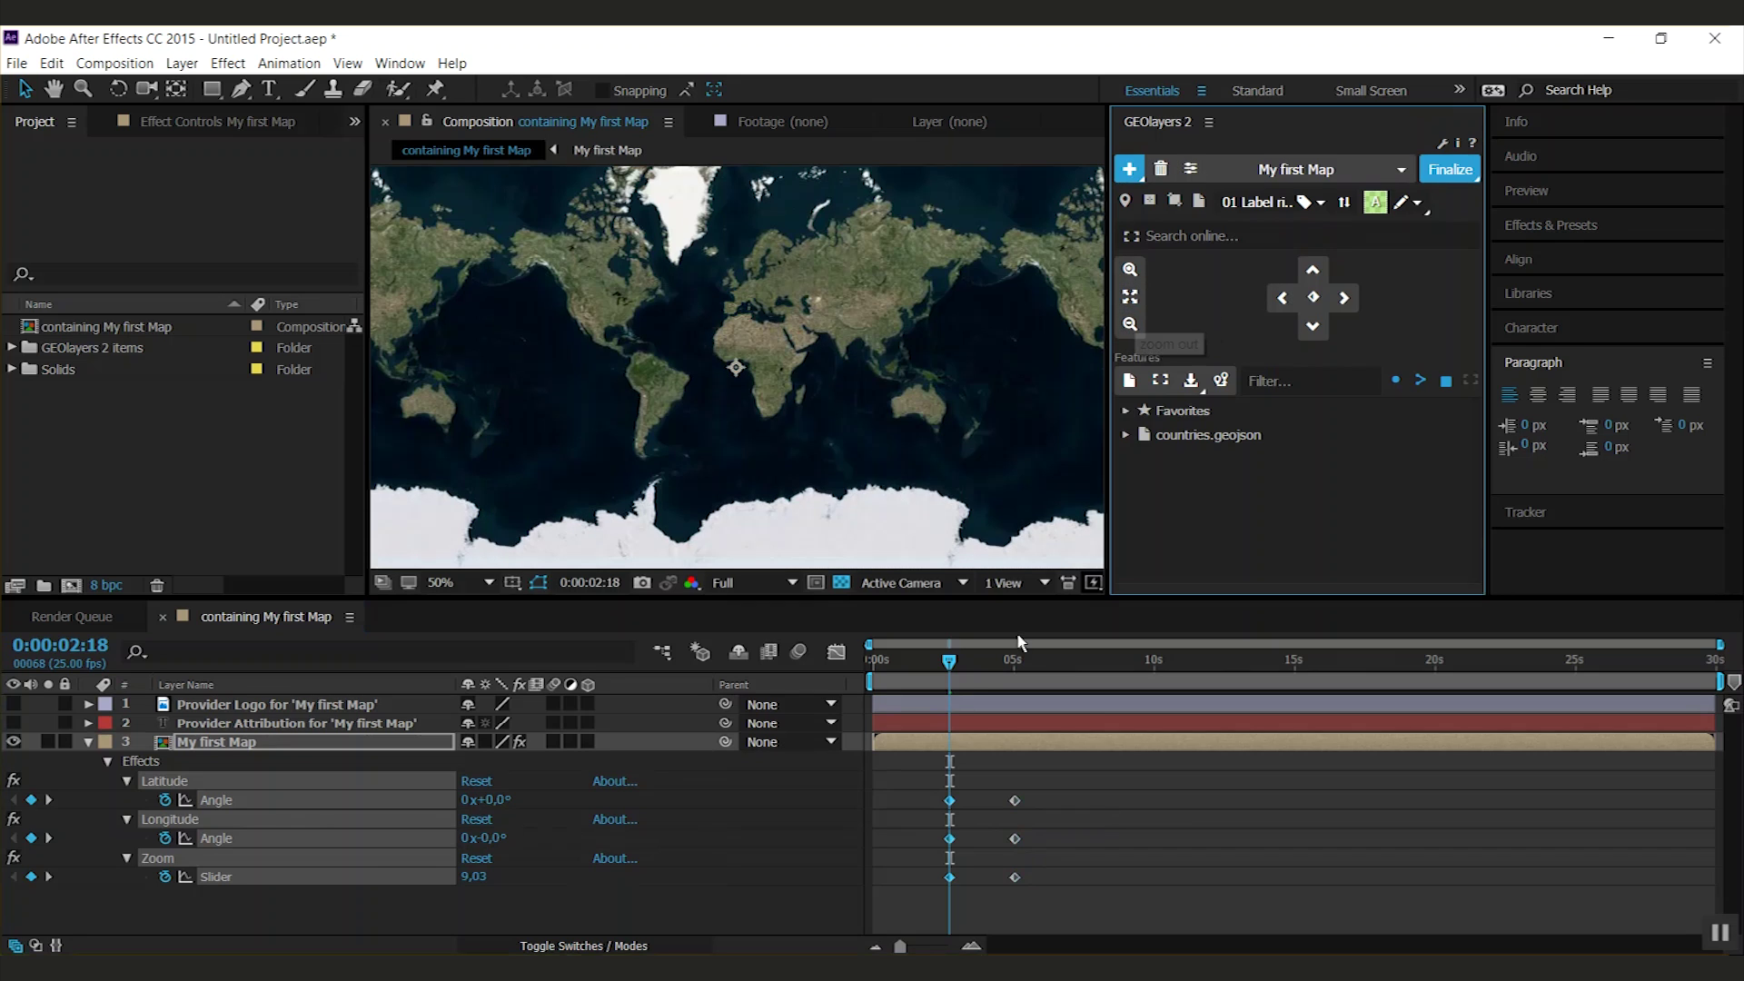
- Preview the zoom, then apply Easy Ease to all six Latitude, Longitude and Zoom keyframes
{"action": "left_click", "coordinate": [948, 669]}
{"action": "left_click_drag", "start_coordinate": [948, 668], "coordinate": [1030, 680]}
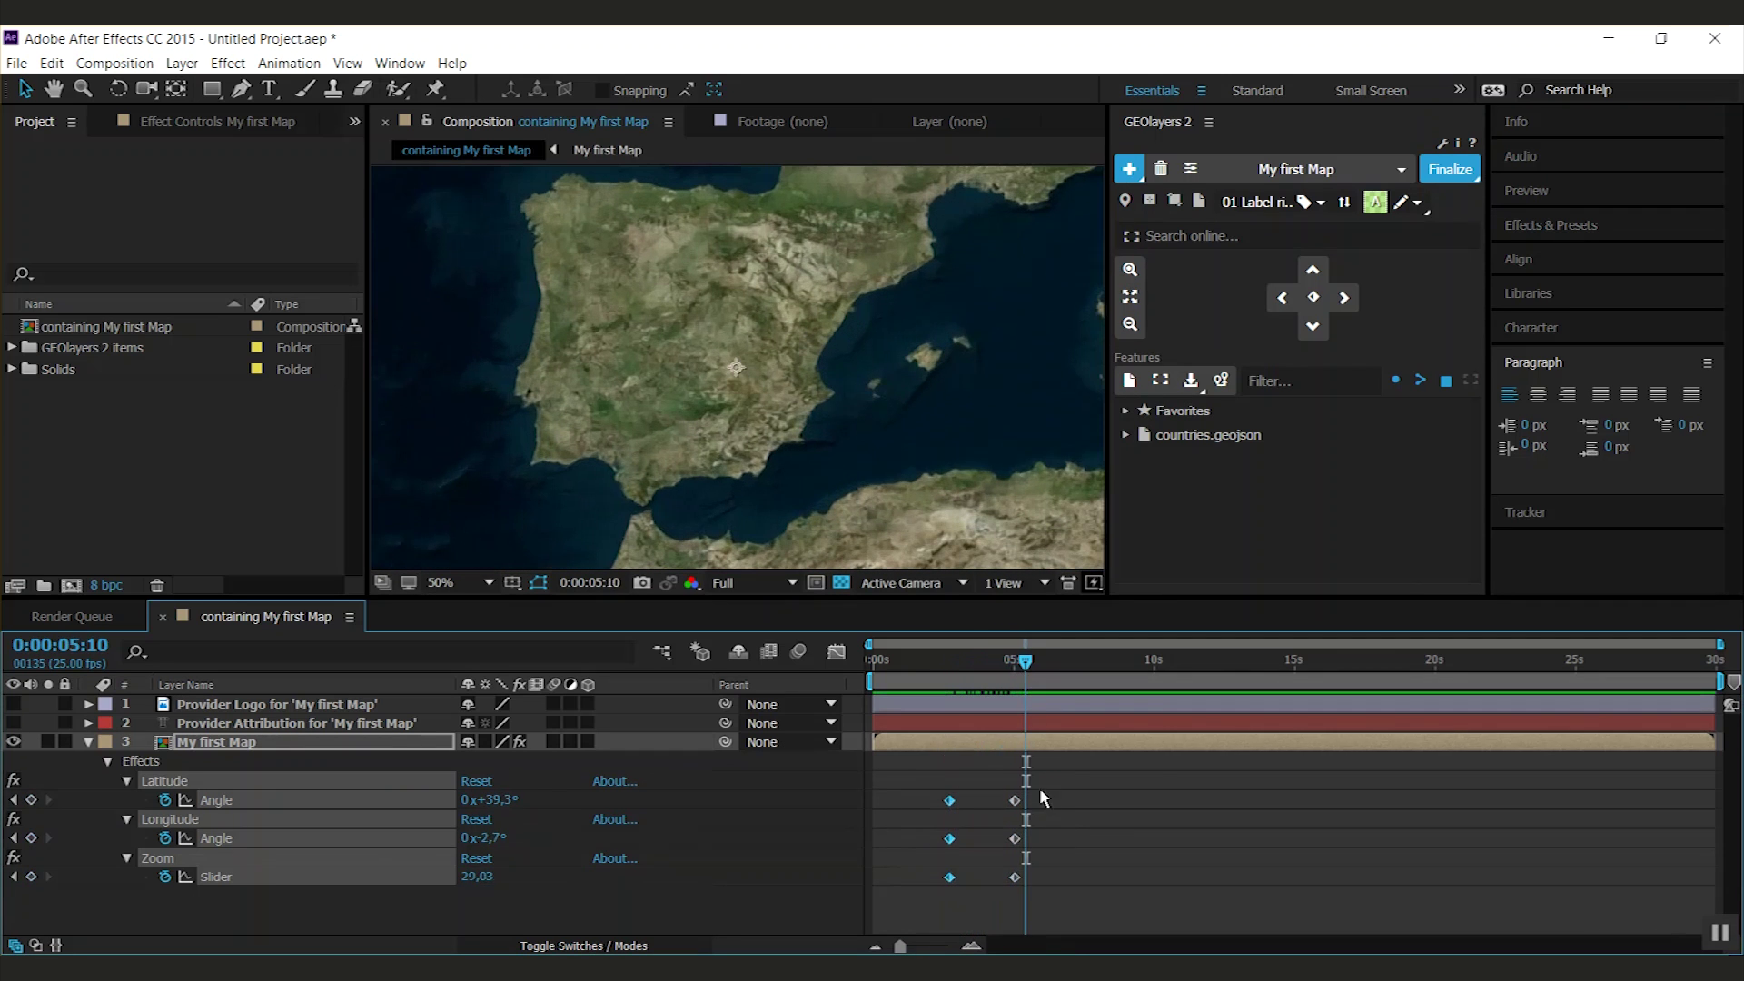
{"action": "left_click_drag", "start_coordinate": [1039, 787], "coordinate": [925, 906]}
{"action": "key", "text": "F9"}
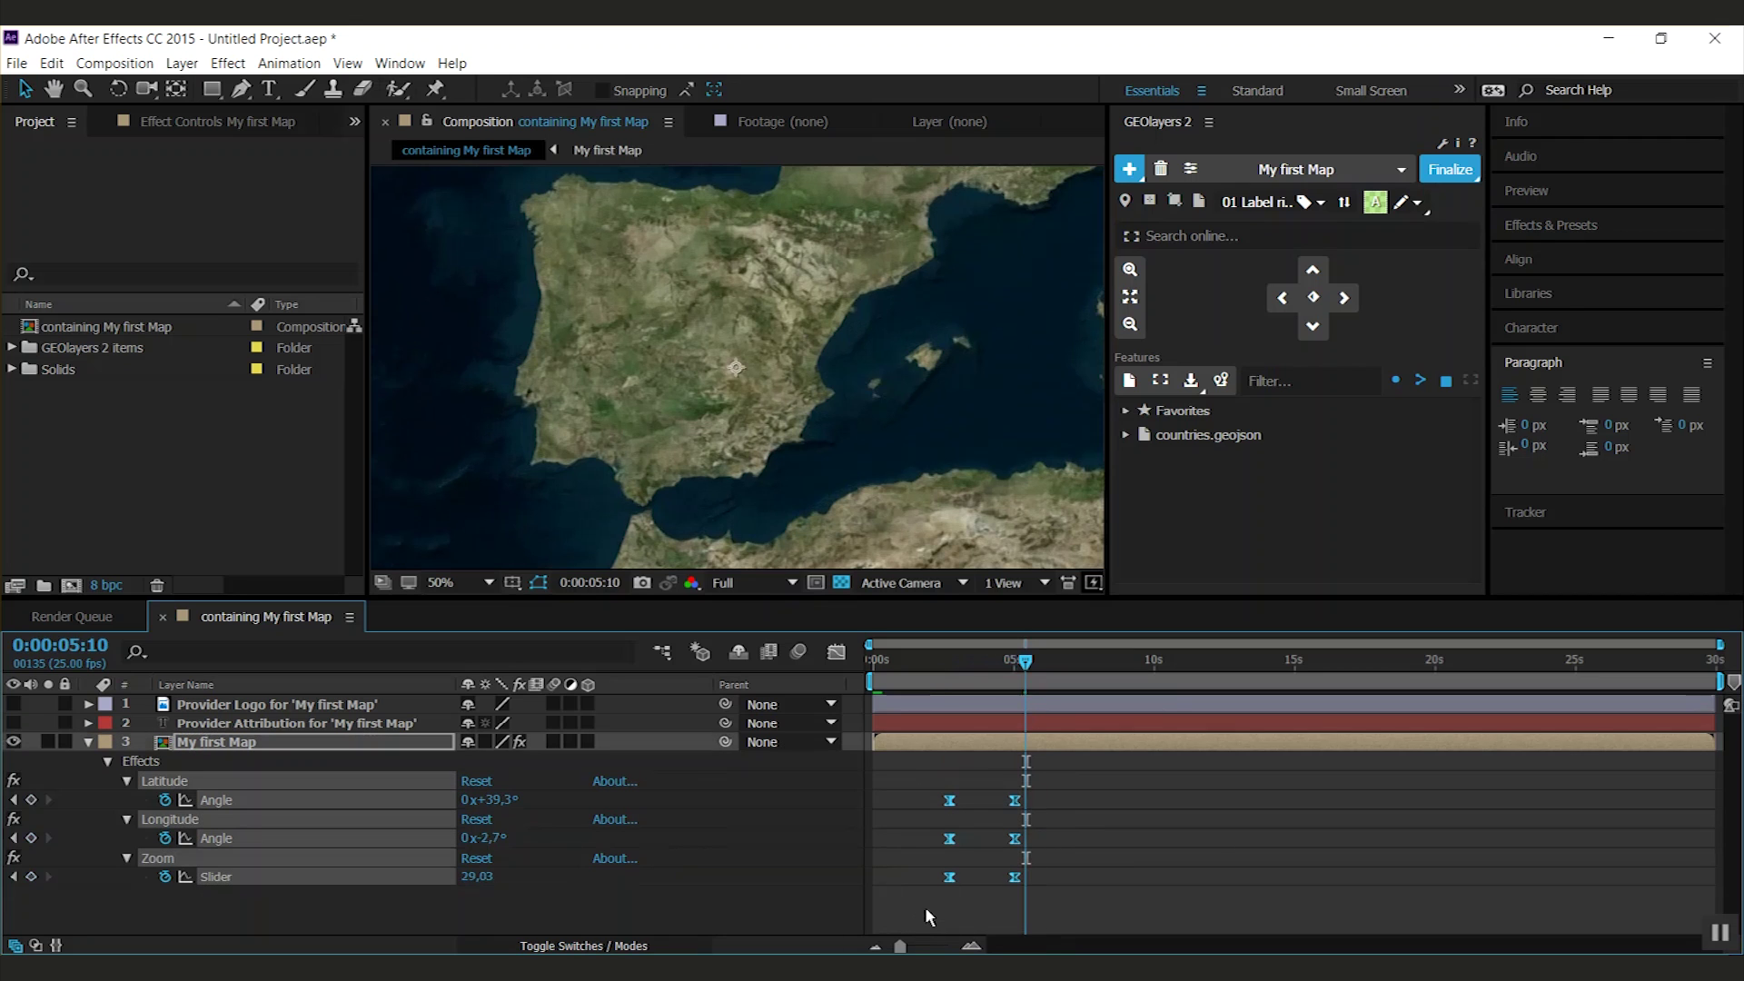
{"action": "left_click_drag", "start_coordinate": [1025, 672], "coordinate": [988, 691]}
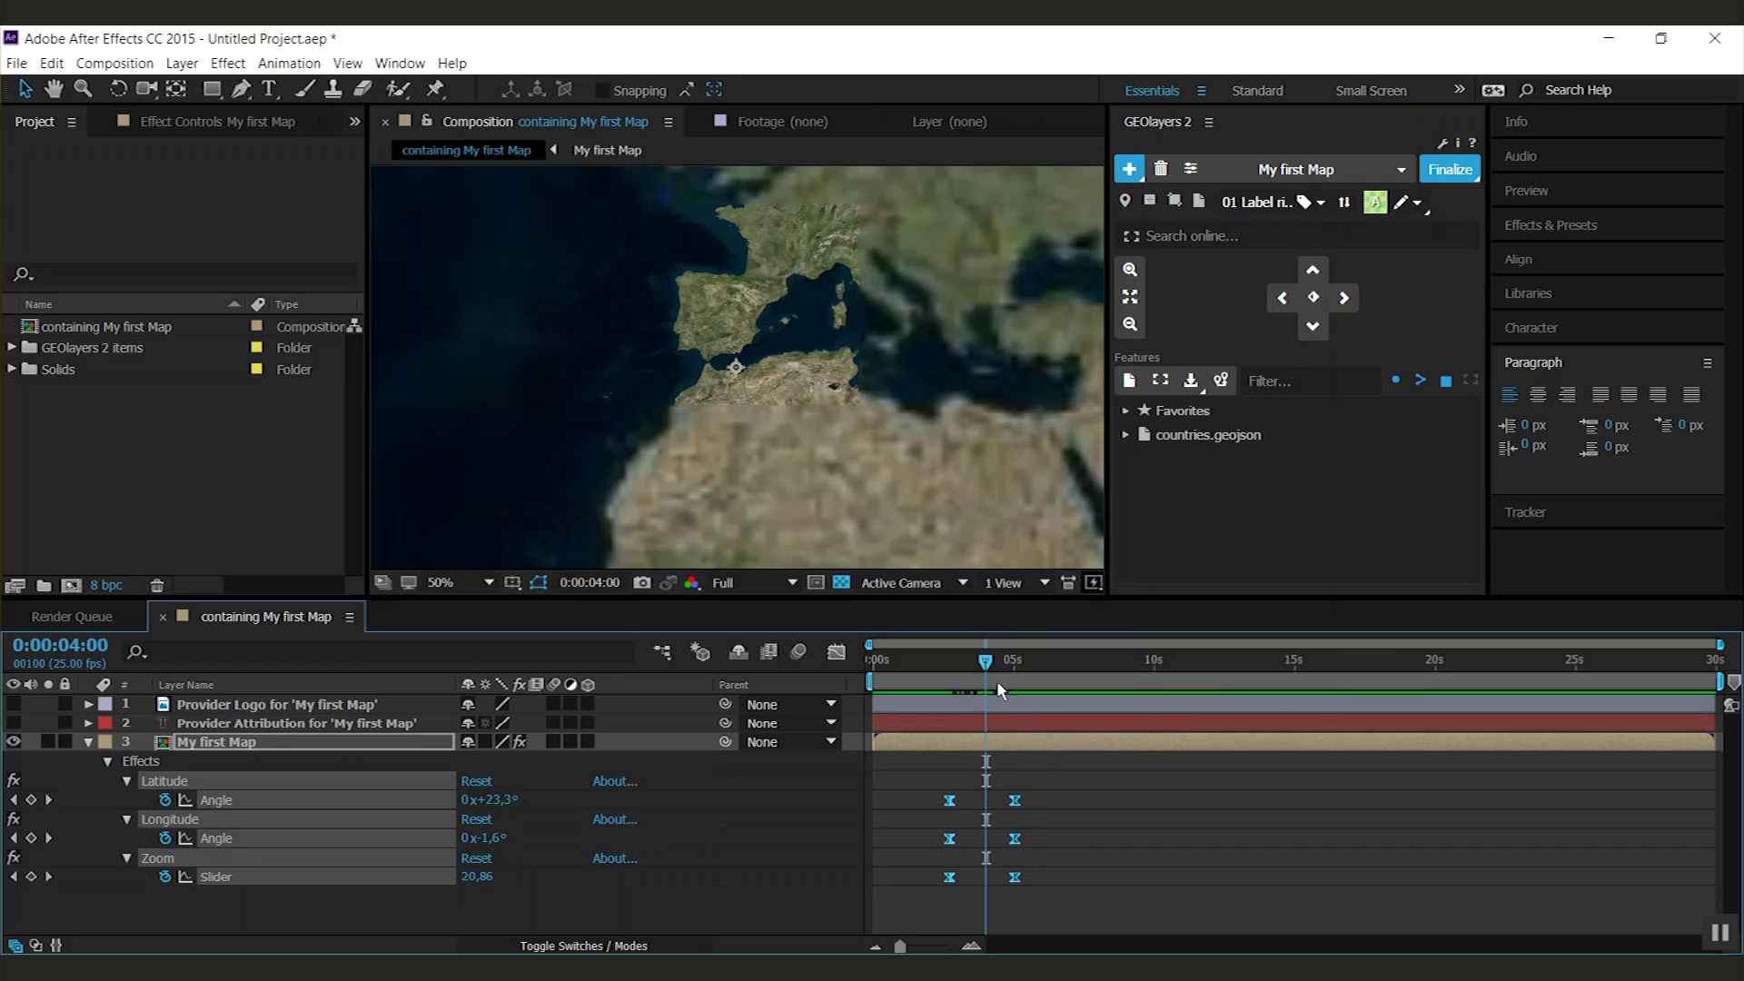
- Finalize My first Map, loading all 254 Bing Aerial tiles at 70% quality
{"action": "left_click", "coordinate": [1450, 170]}
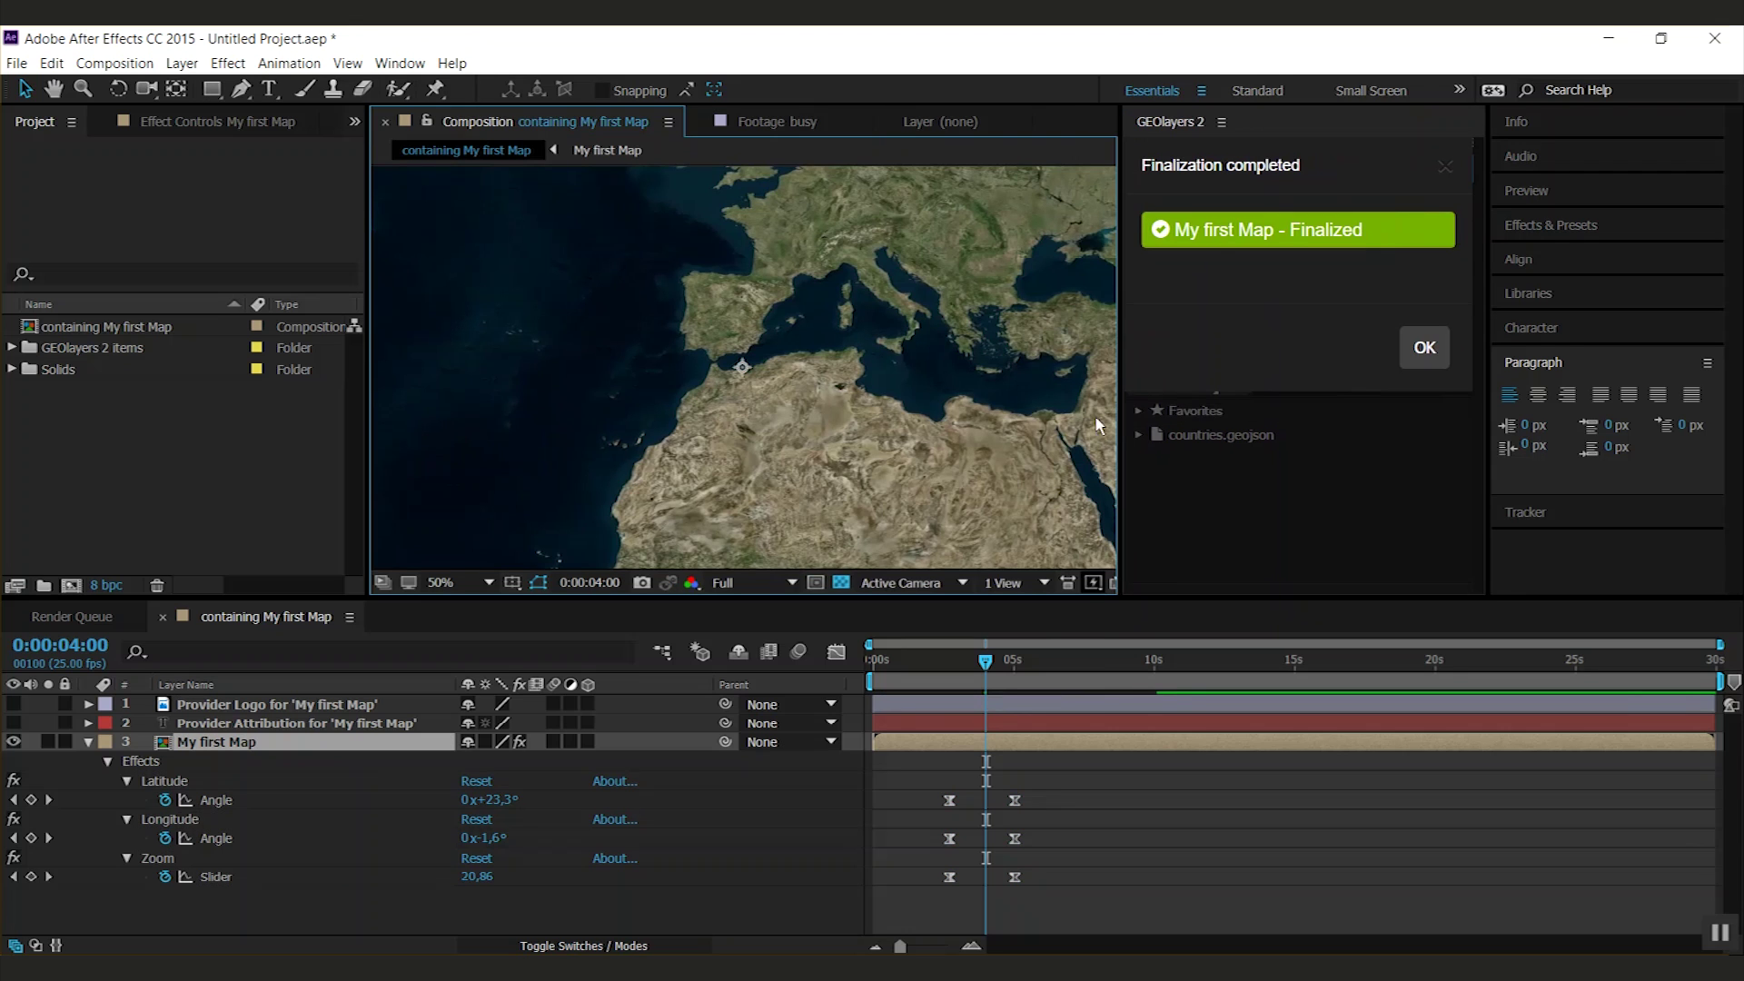
{"action": "left_click", "coordinate": [1213, 232]}
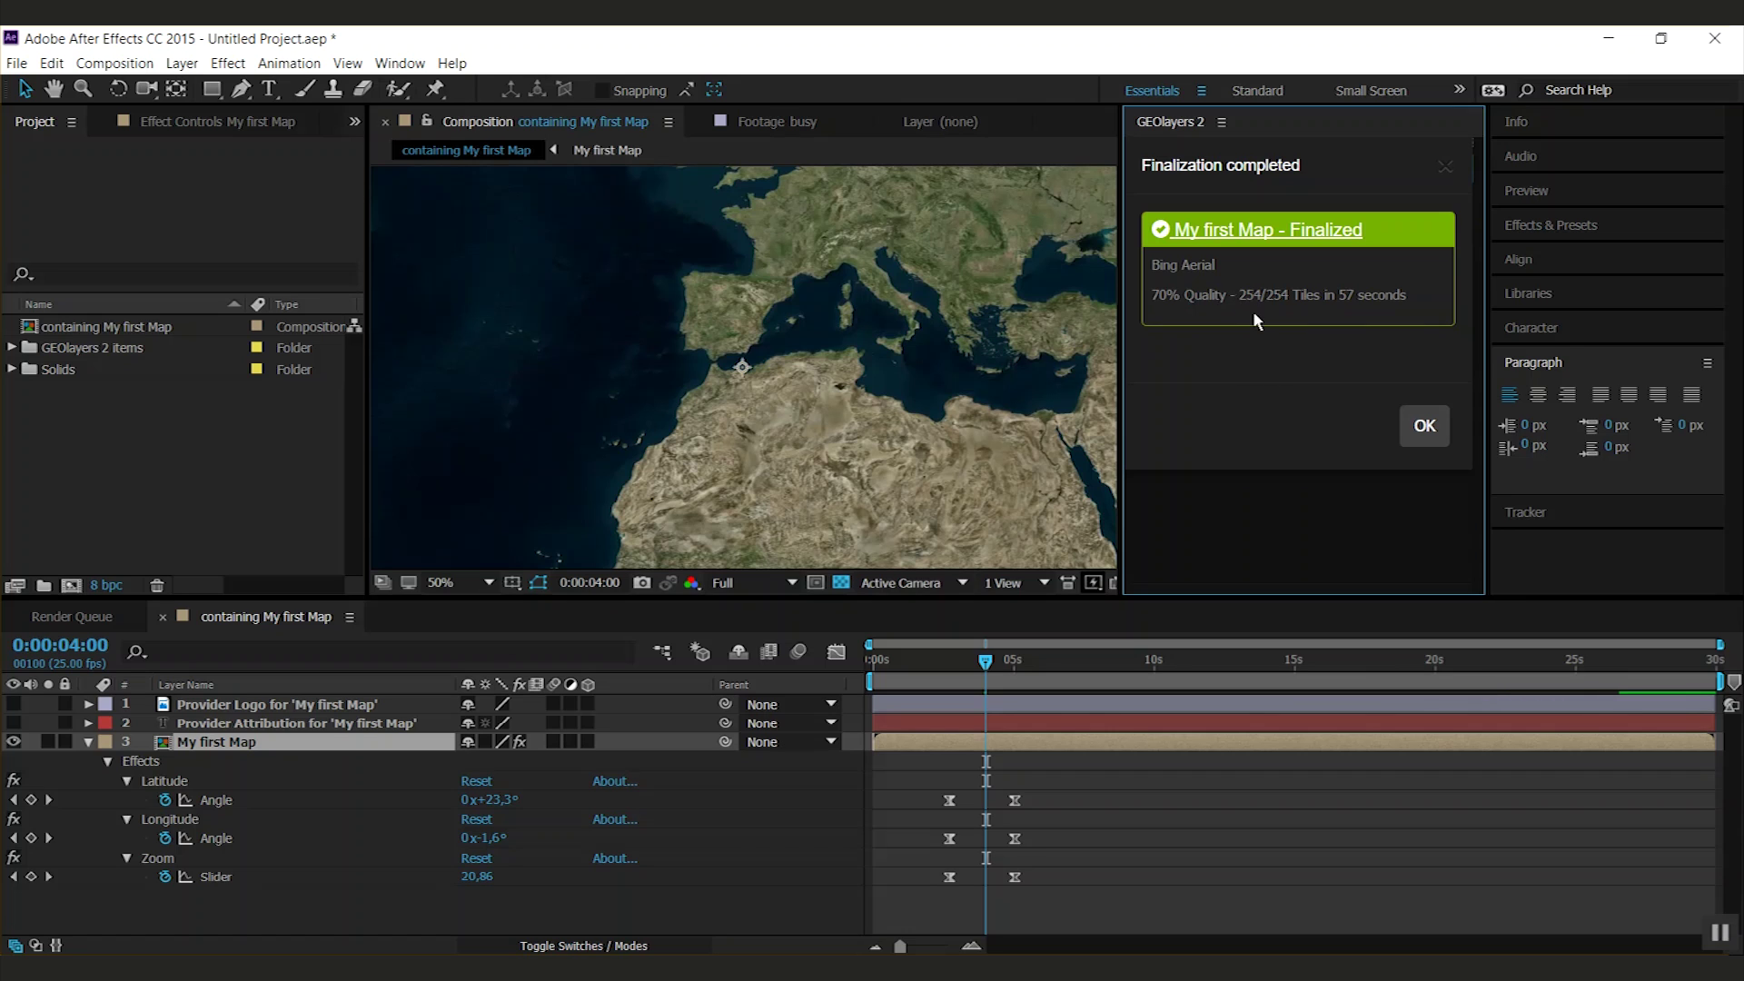
{"action": "left_click", "coordinate": [1422, 426]}
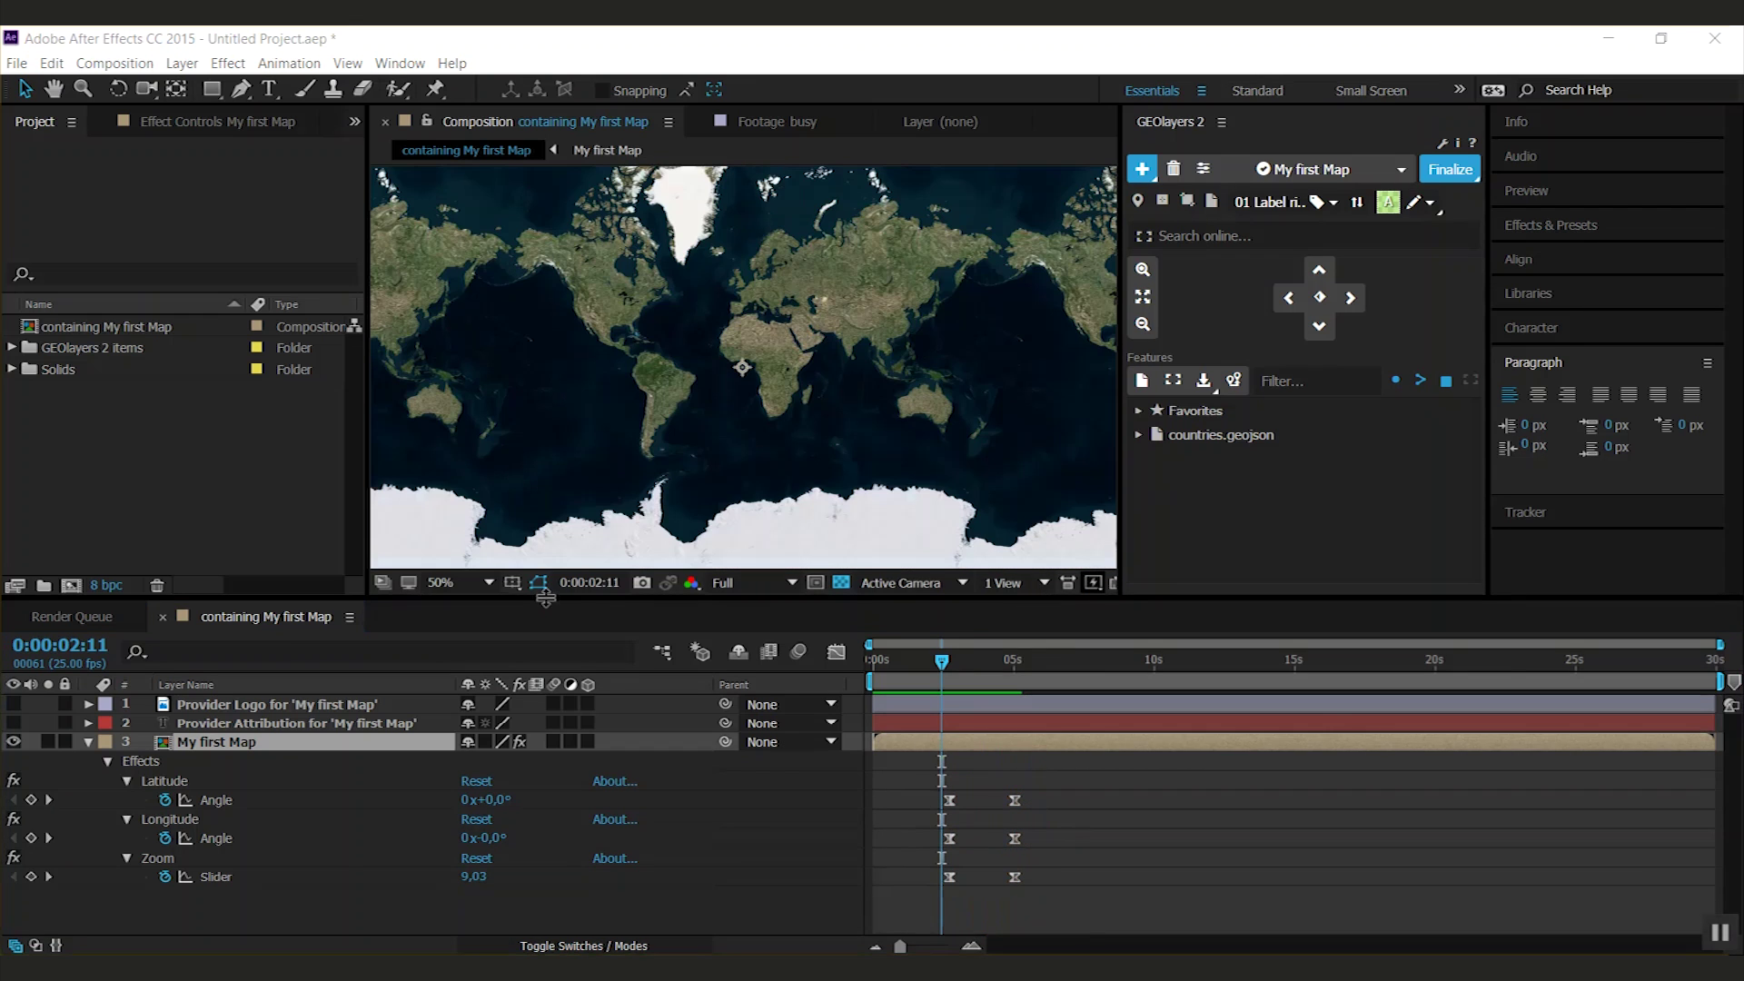
- Stop the preview and set the finalize Analysation Accuracy to about 63%
{"action": "key", "text": "space"}
{"action": "left_click", "coordinate": [1456, 175]}
{"action": "left_click", "coordinate": [1457, 172]}
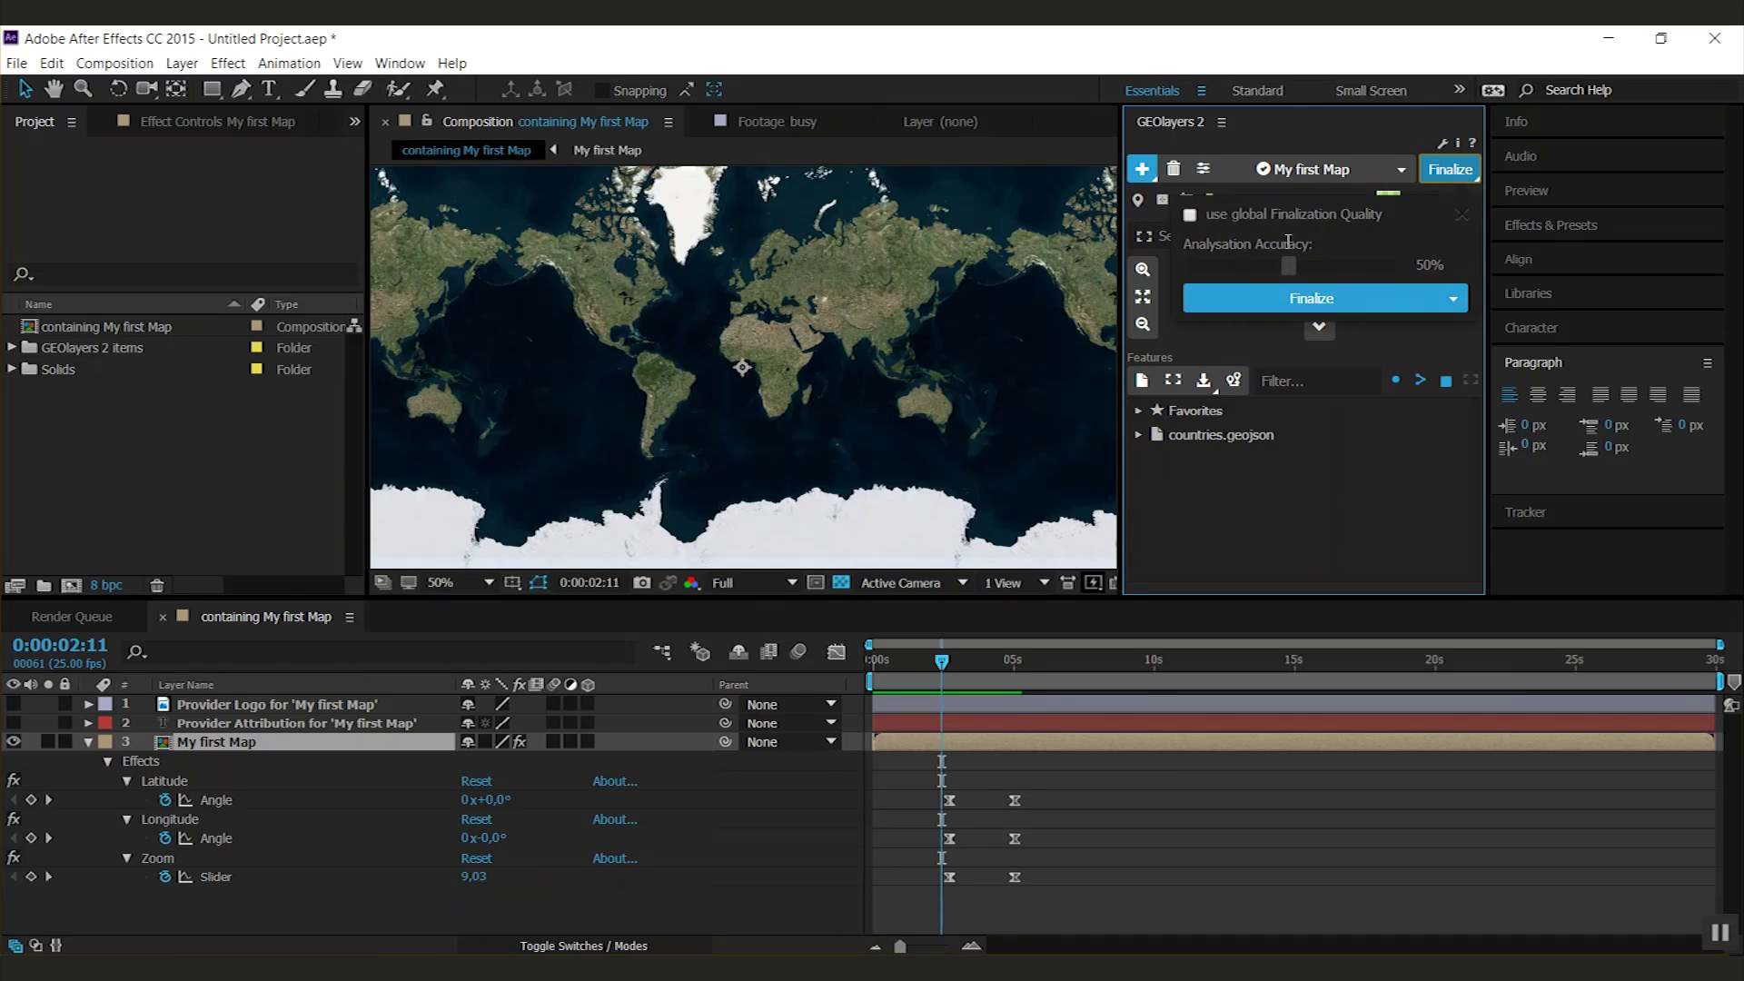
{"action": "left_click_drag", "start_coordinate": [1290, 267], "coordinate": [1397, 266]}
{"action": "left_click_drag", "start_coordinate": [1397, 278], "coordinate": [1326, 294]}
- Try linked and all-maps modes, return to single-map Finalize, and raise global Finalization Quality
{"action": "left_click", "coordinate": [1457, 305]}
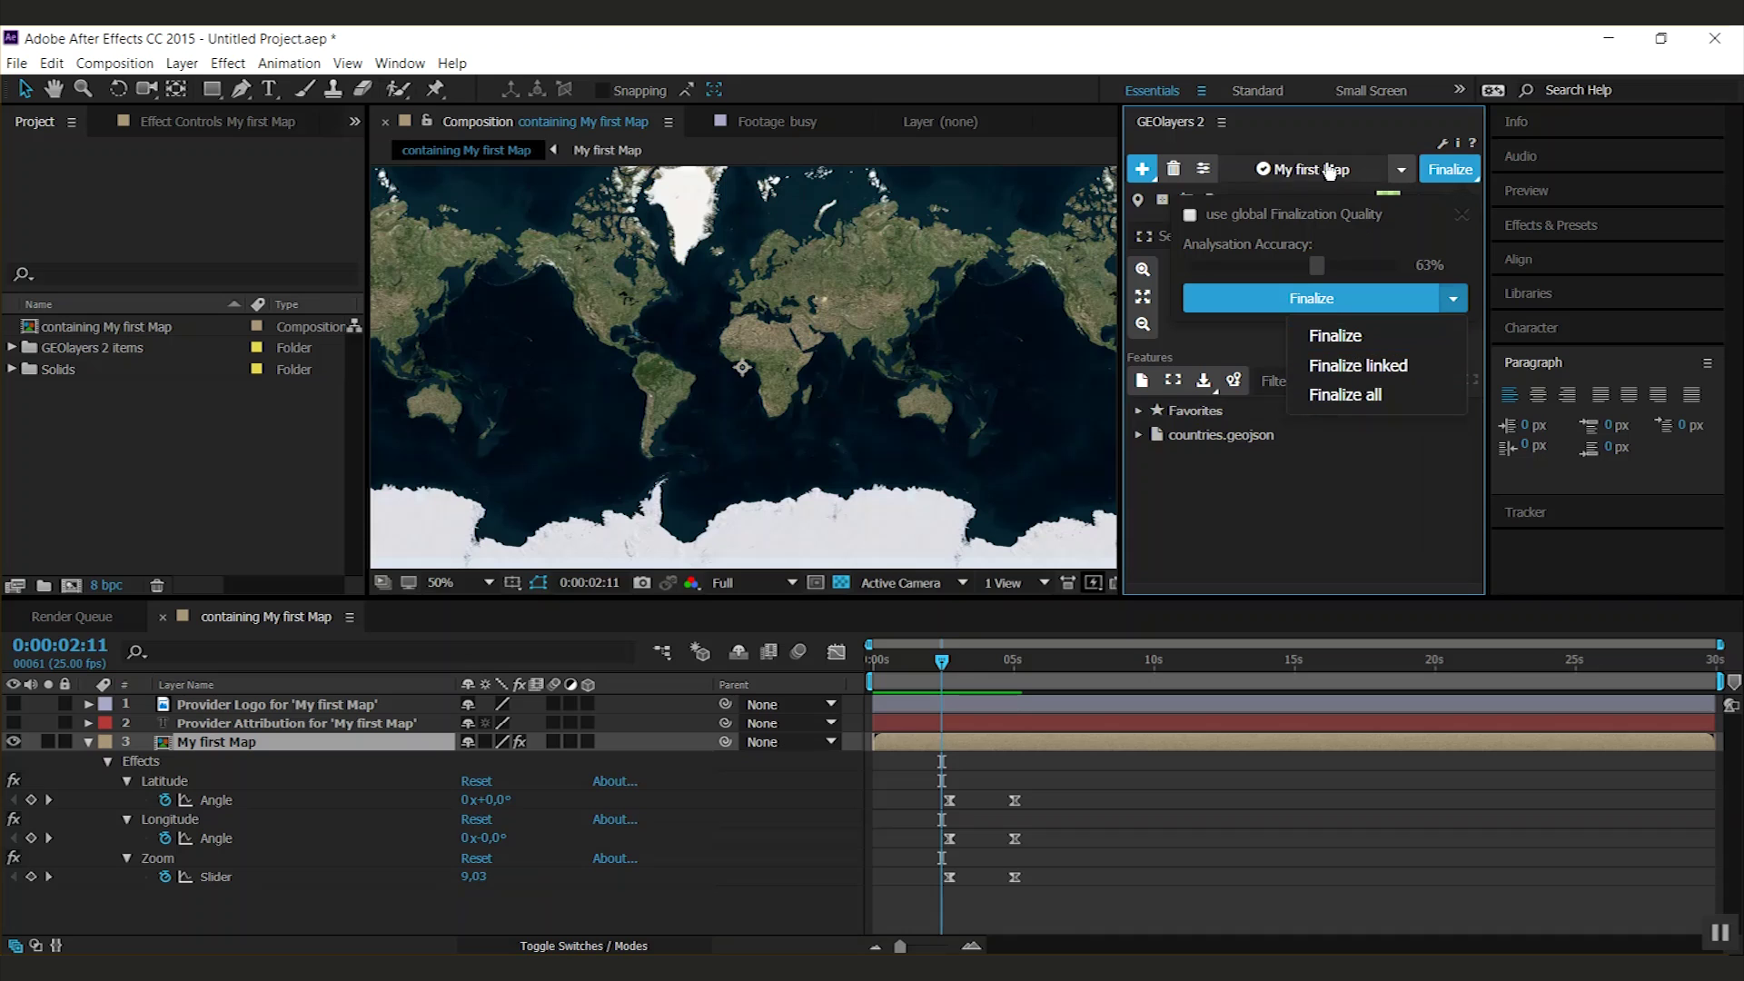
{"action": "left_click", "coordinate": [1358, 365]}
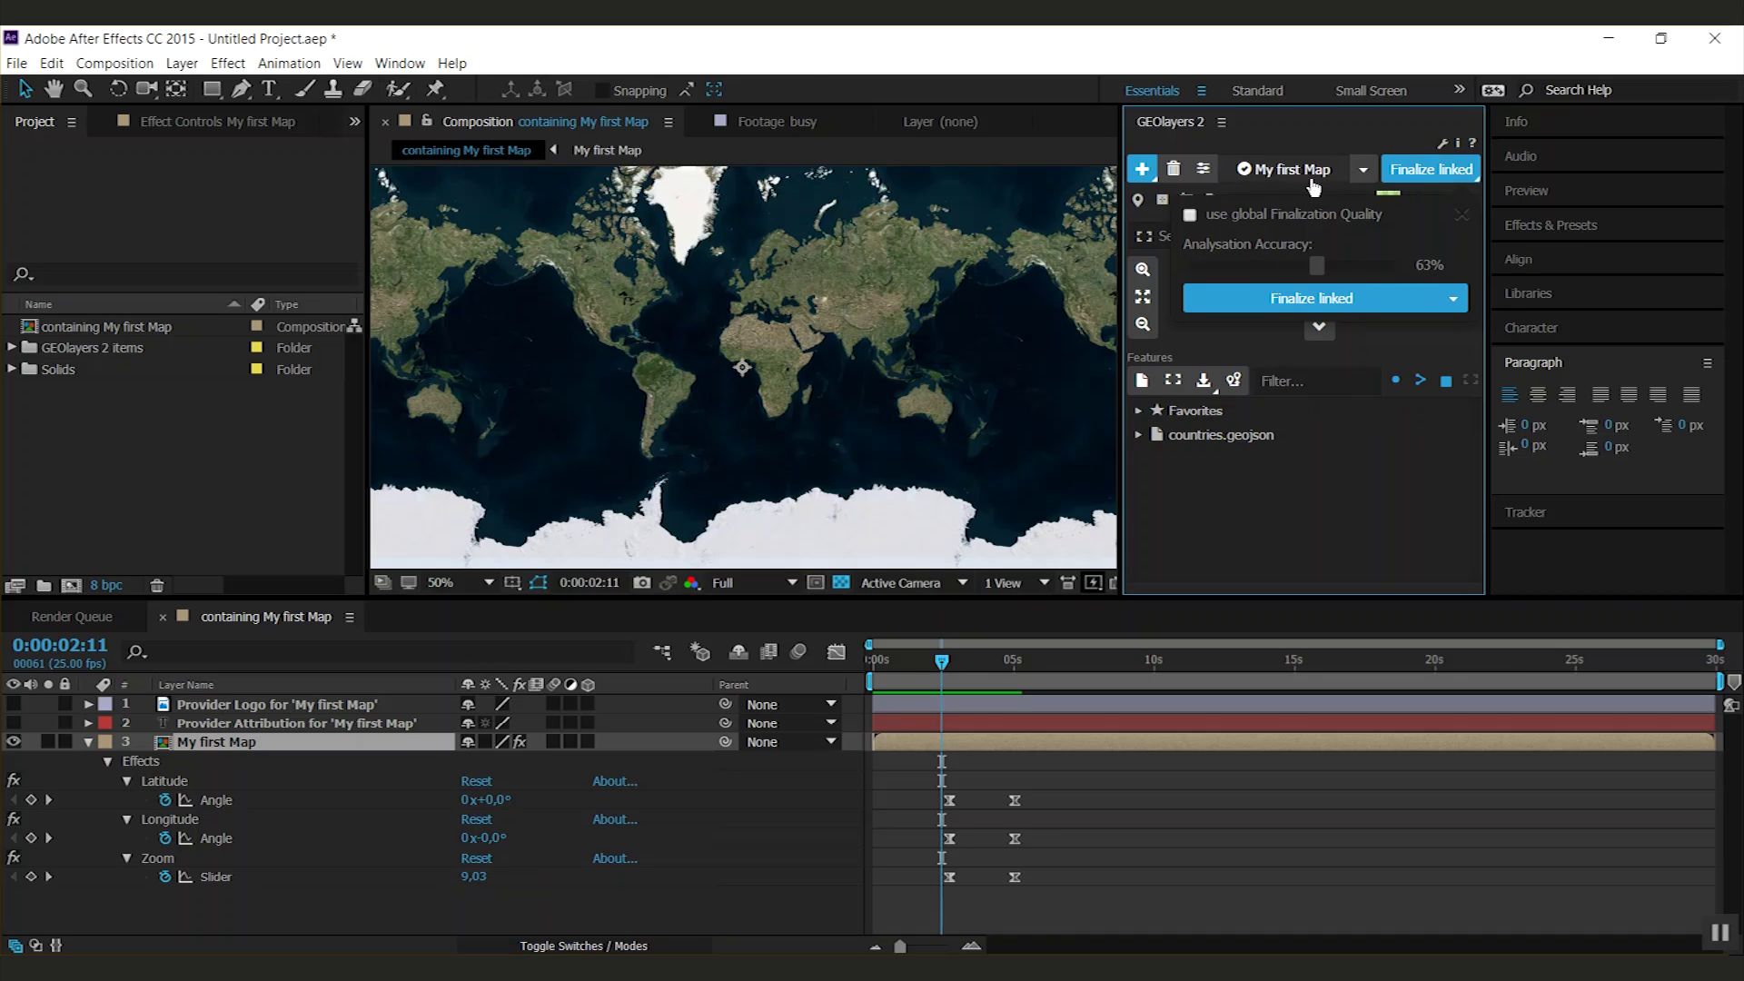
{"action": "left_click", "coordinate": [1448, 305]}
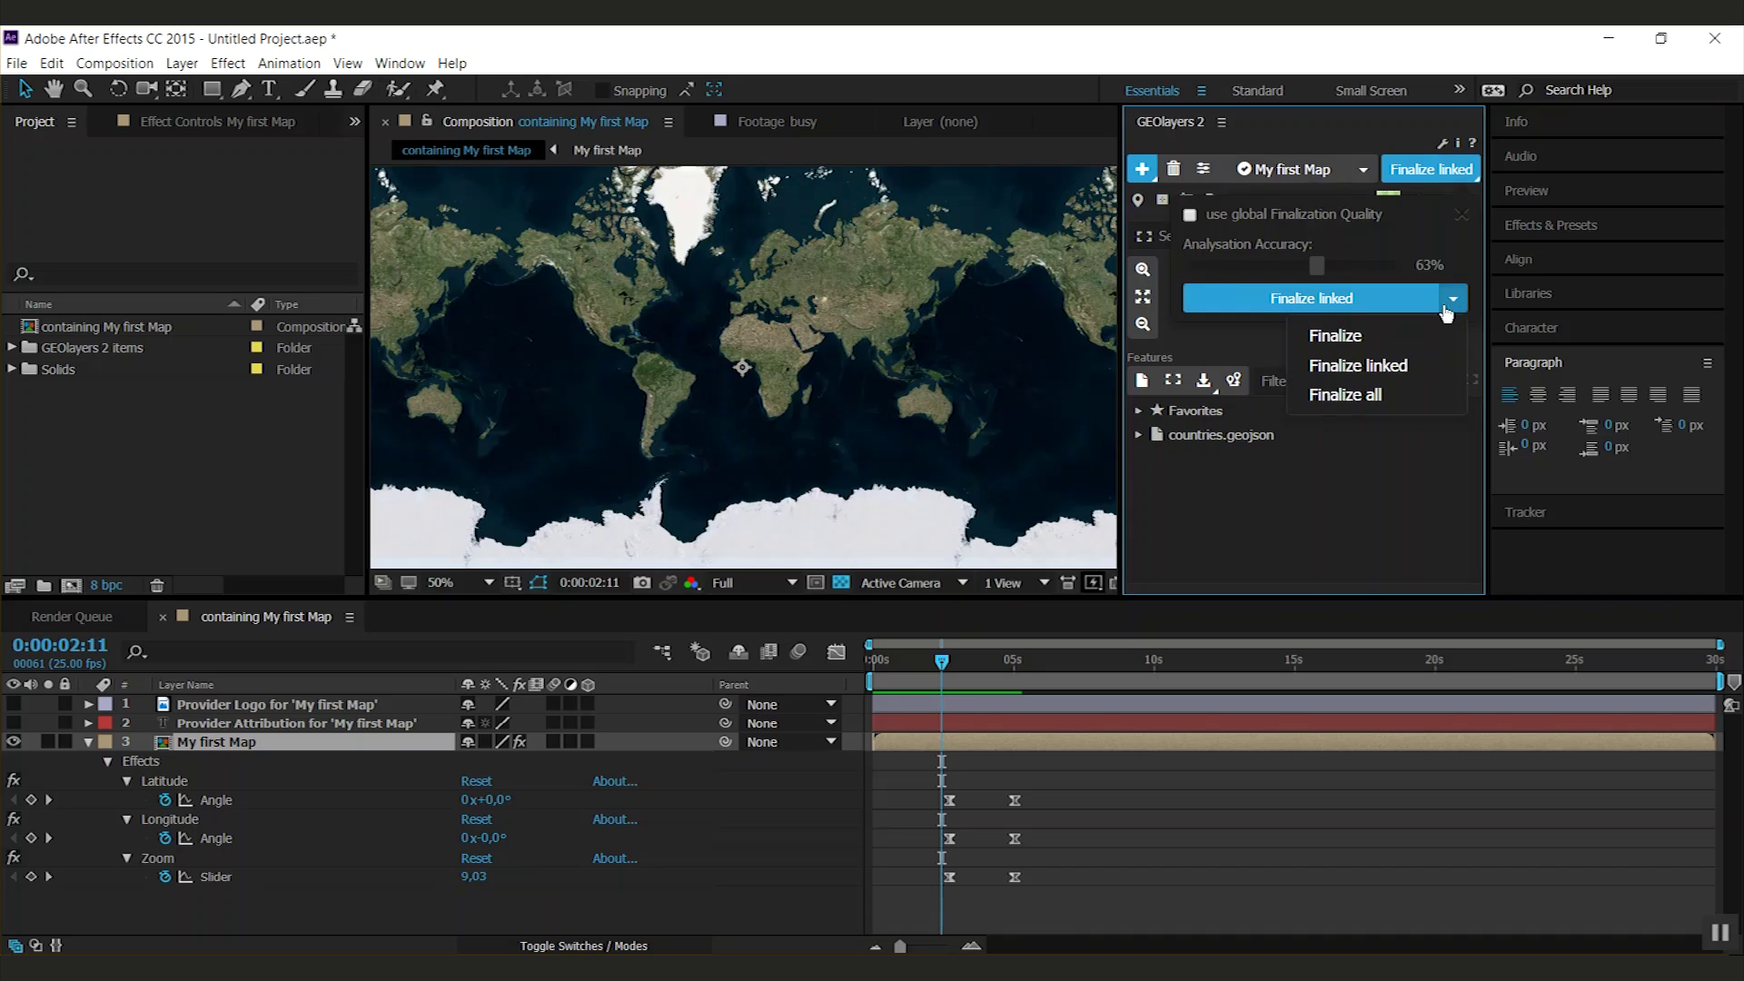
{"action": "left_click", "coordinate": [1377, 400]}
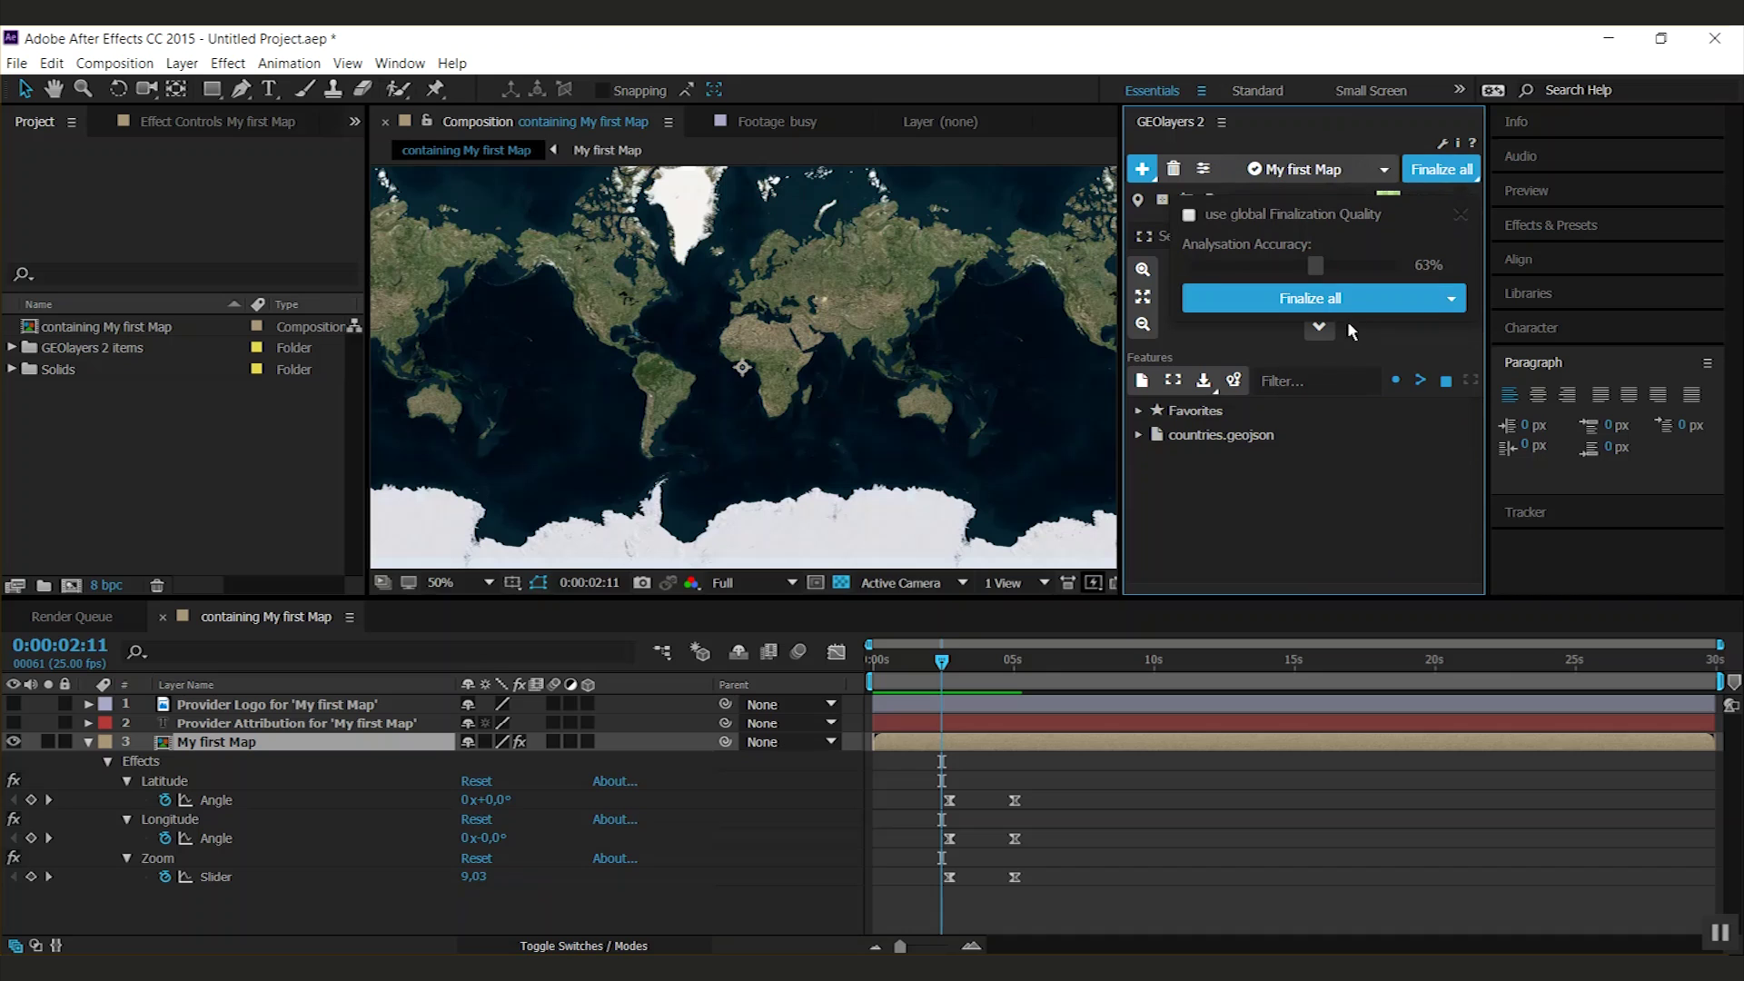
{"action": "left_click", "coordinate": [1451, 298]}
{"action": "left_click", "coordinate": [1324, 333]}
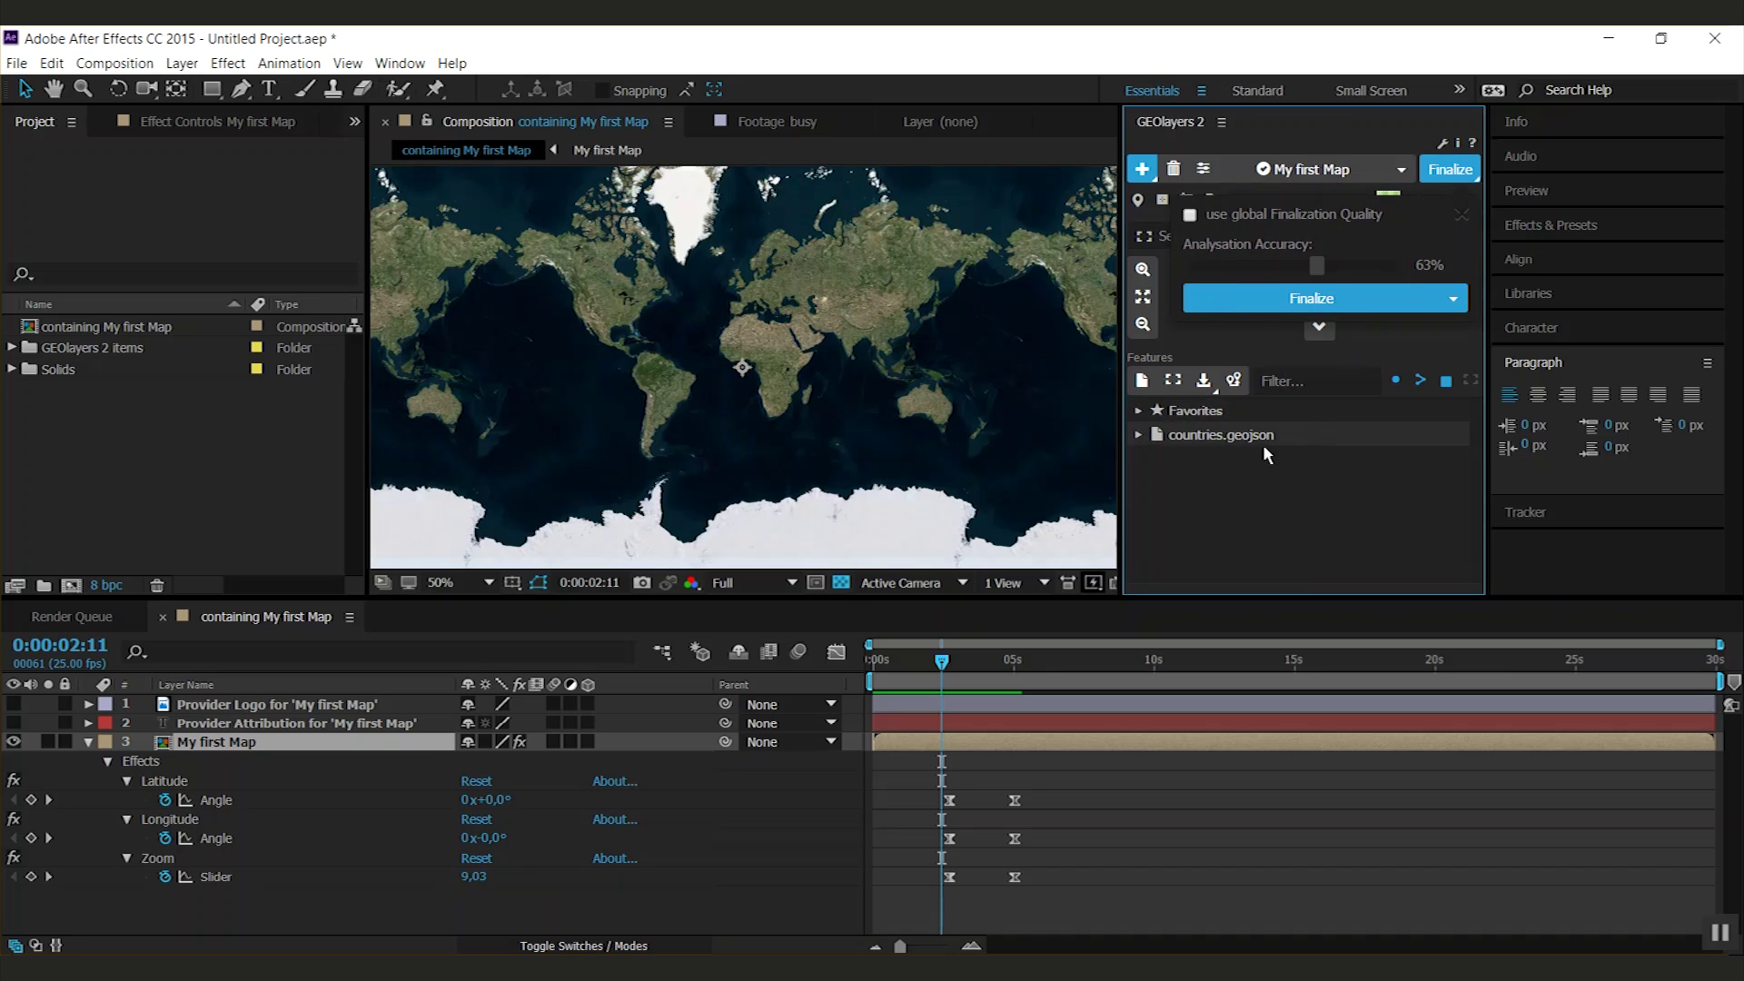
{"action": "left_click", "coordinate": [1269, 220]}
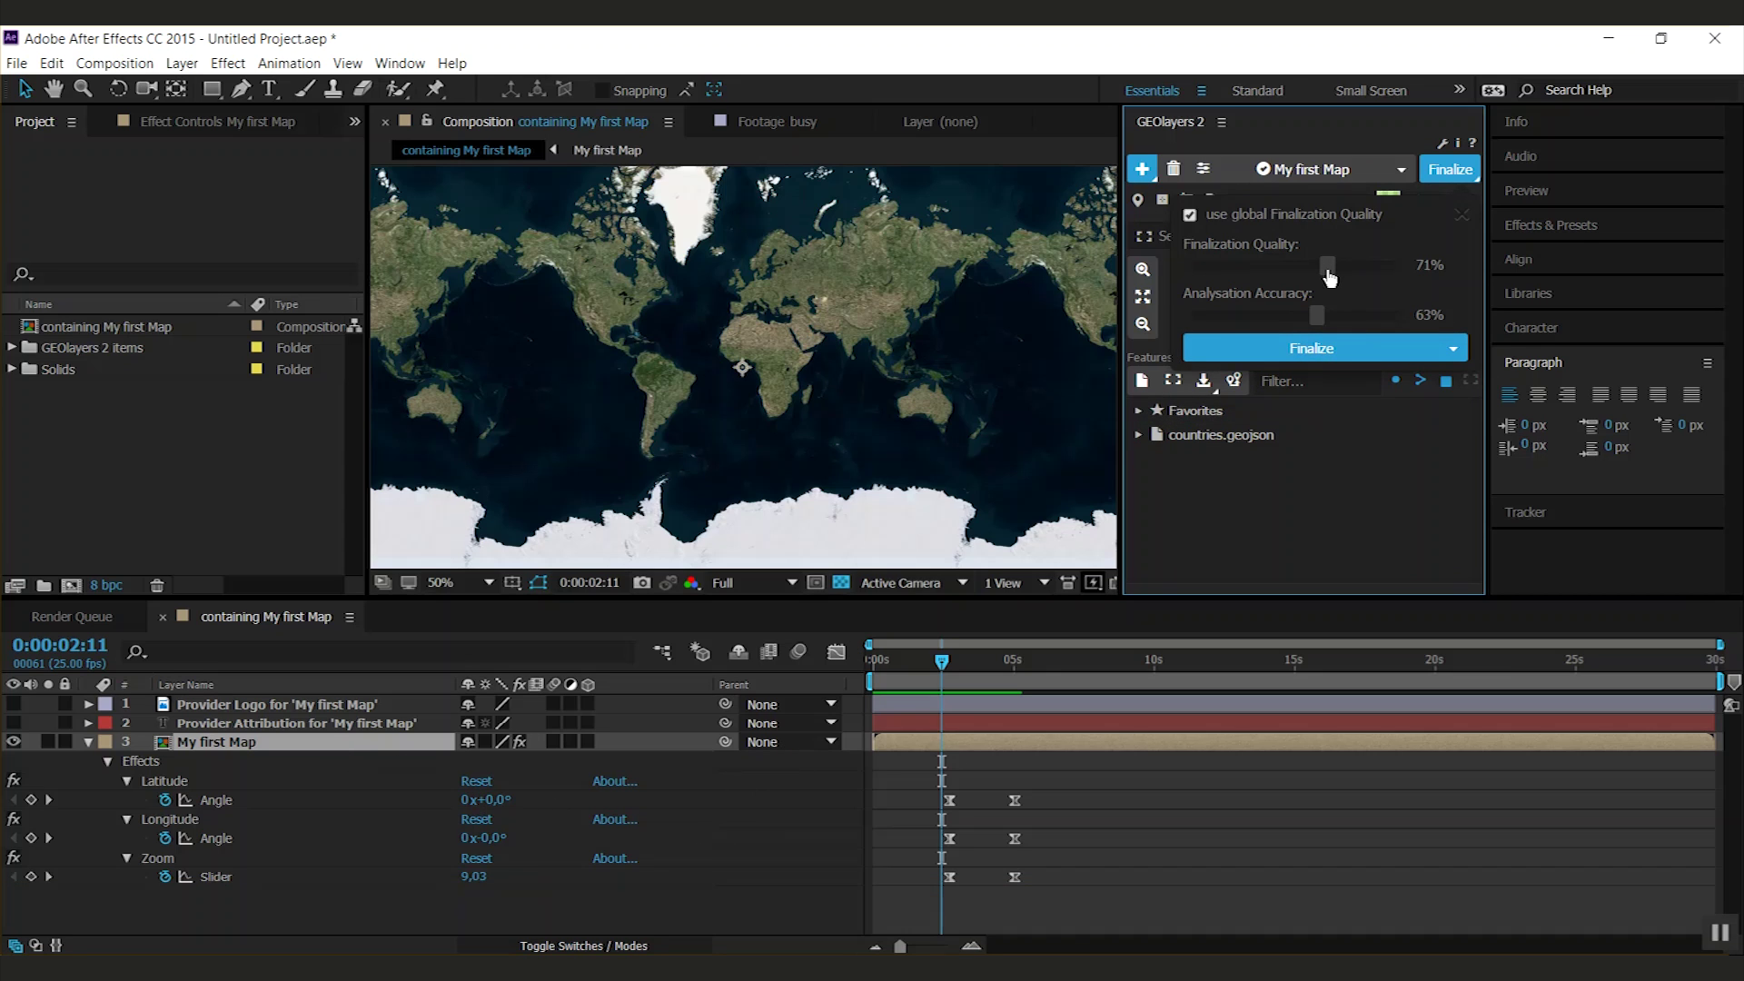
{"action": "left_click_drag", "start_coordinate": [1329, 270], "coordinate": [1354, 278]}
{"action": "left_click", "coordinate": [1462, 215]}
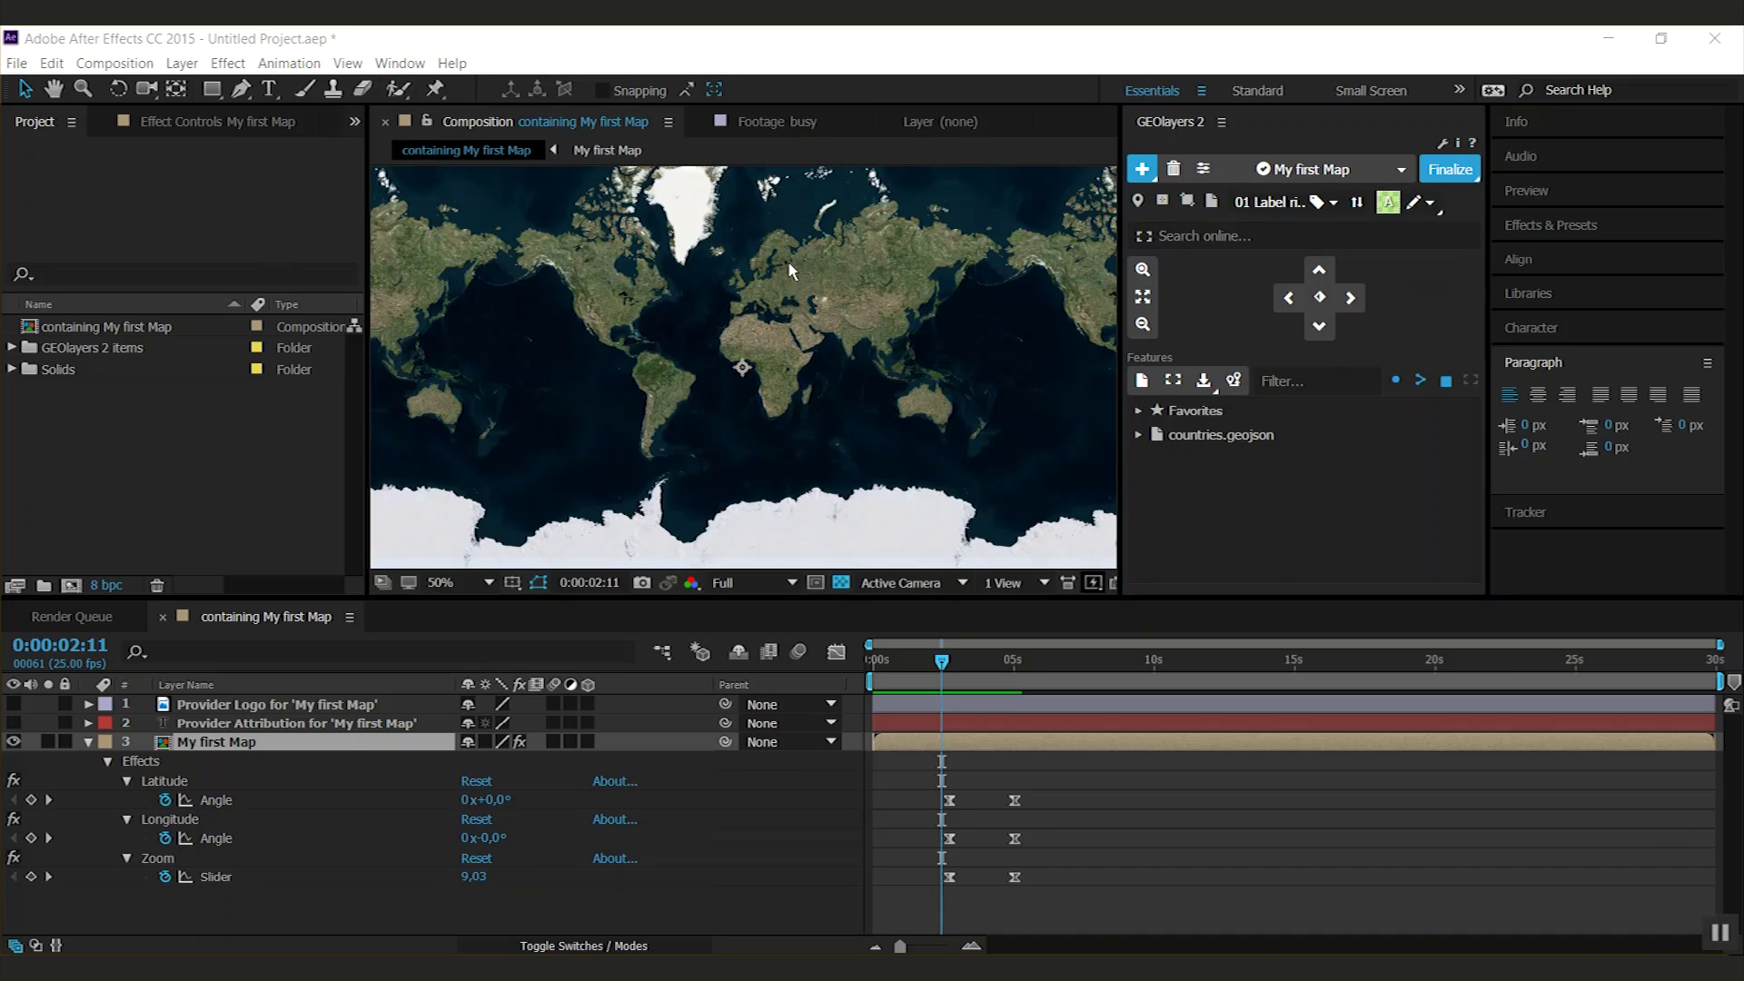
{"action": "left_click", "coordinate": [1204, 171]}
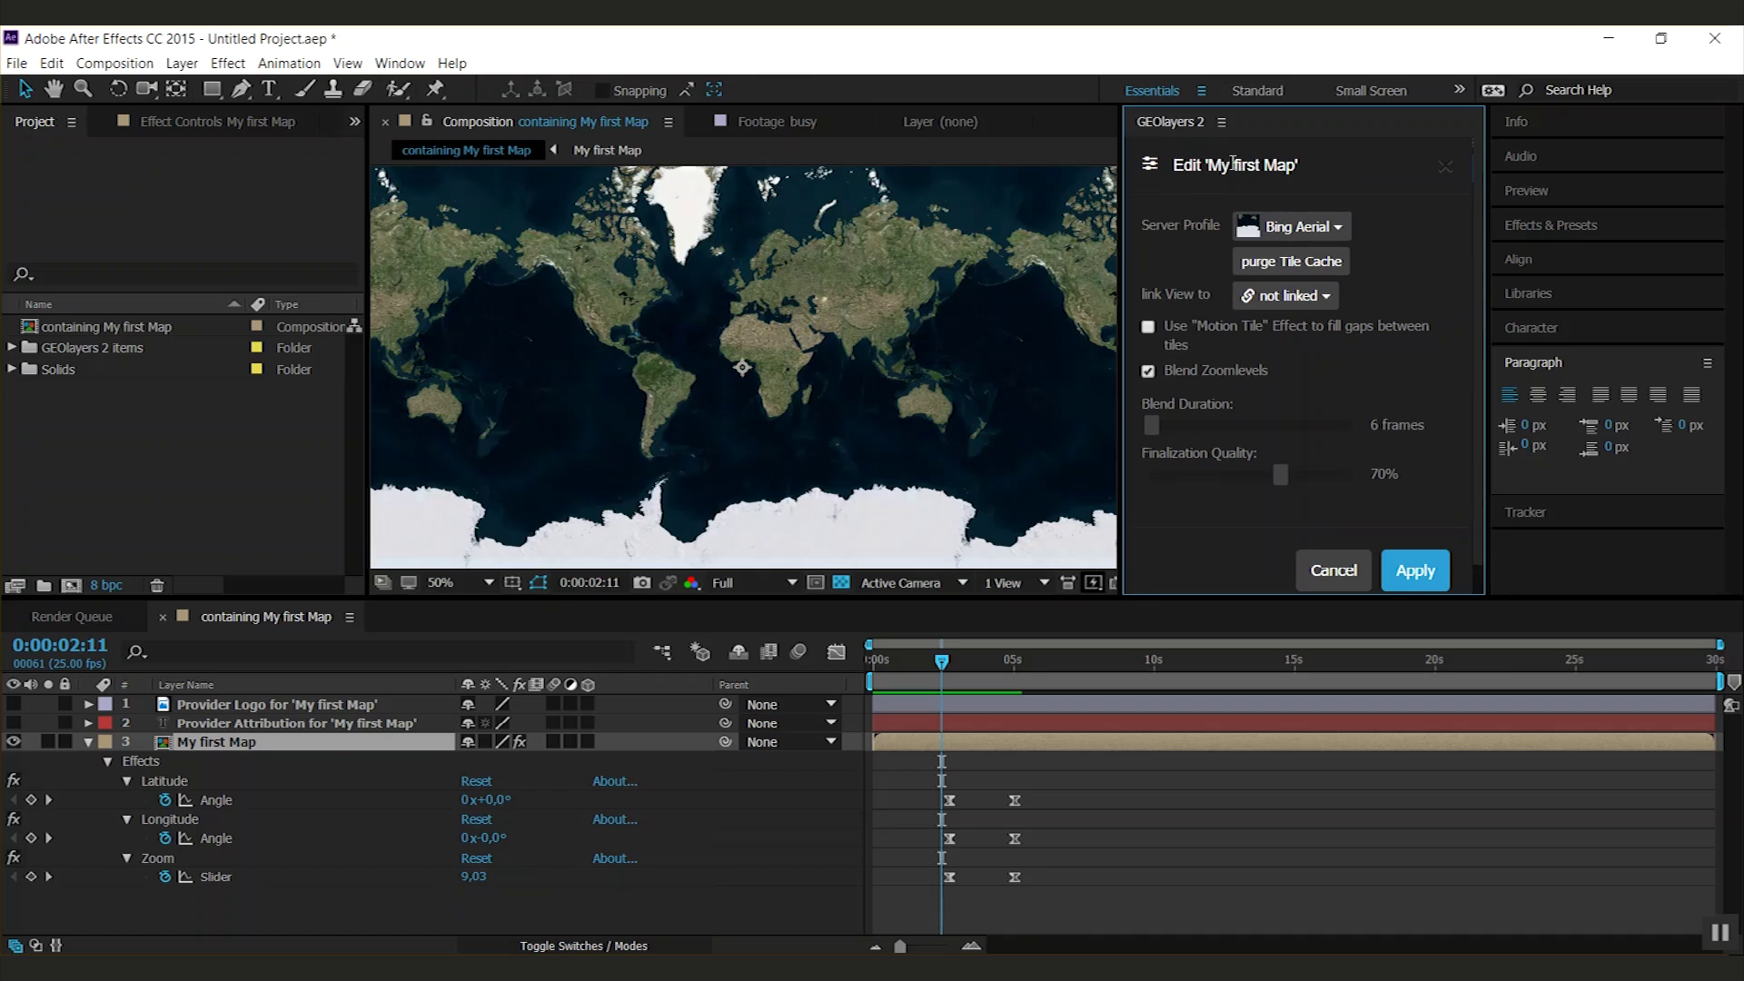
{"action": "left_click", "coordinate": [1281, 229]}
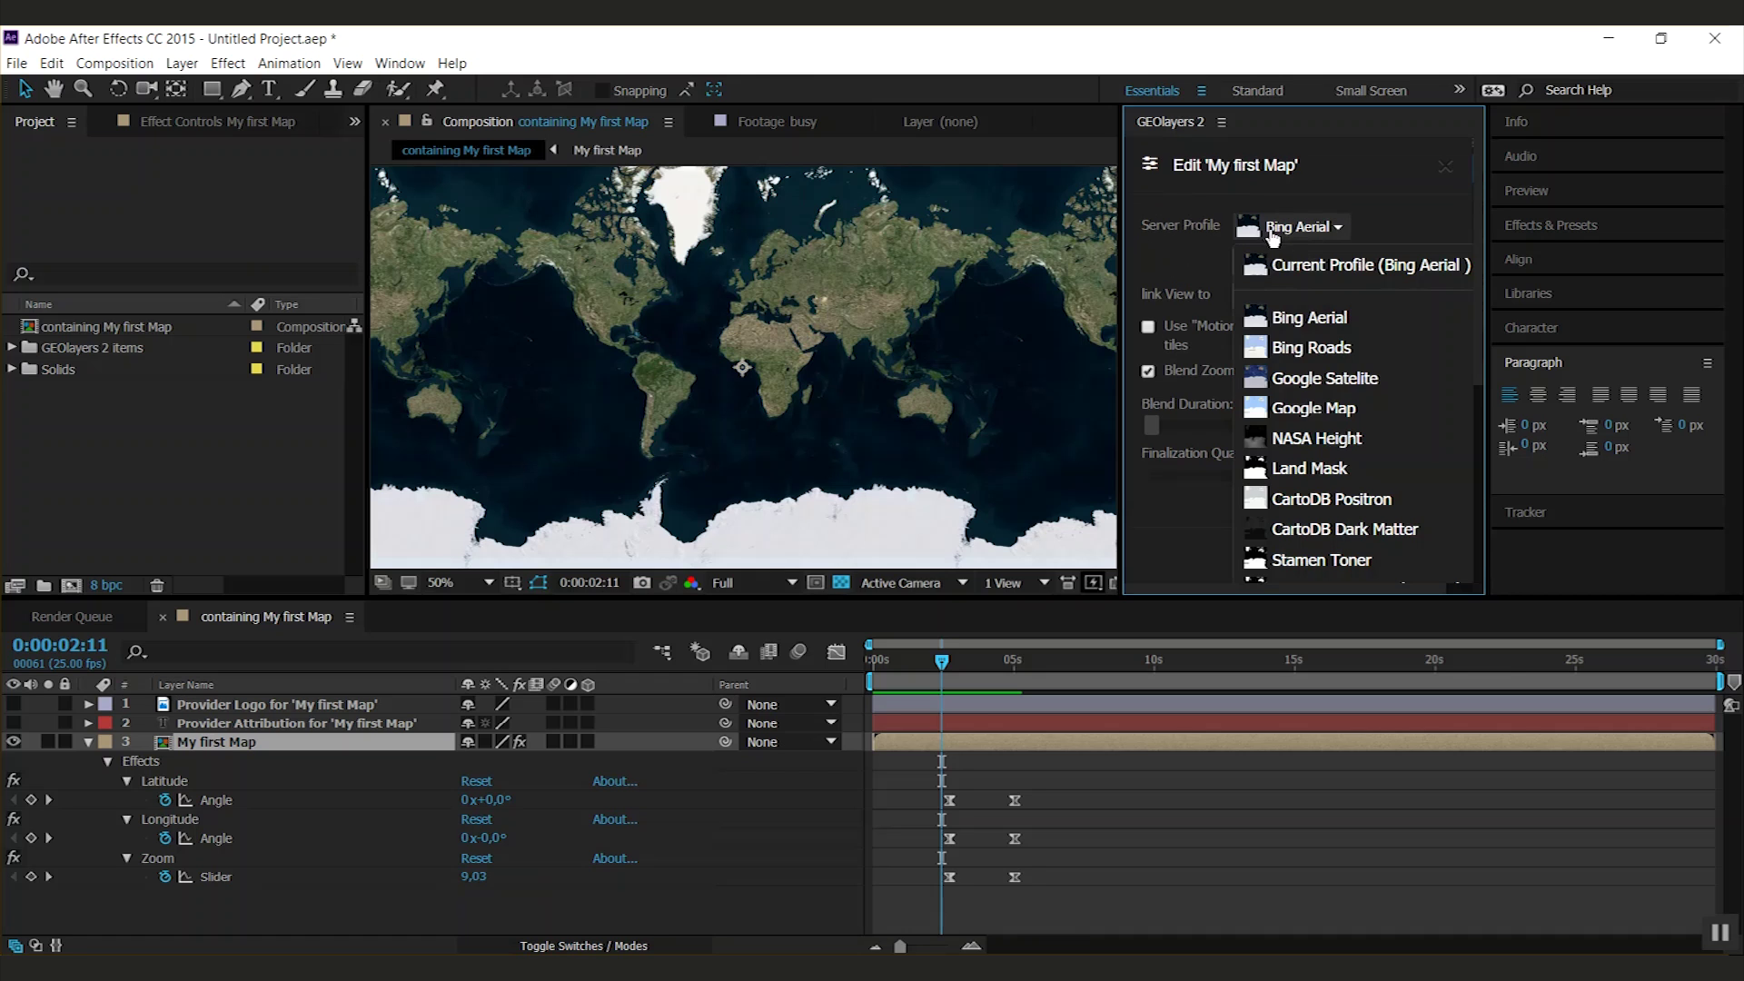
{"action": "left_click_drag", "start_coordinate": [1477, 308], "coordinate": [1496, 549]}
{"action": "left_click", "coordinate": [1353, 514]}
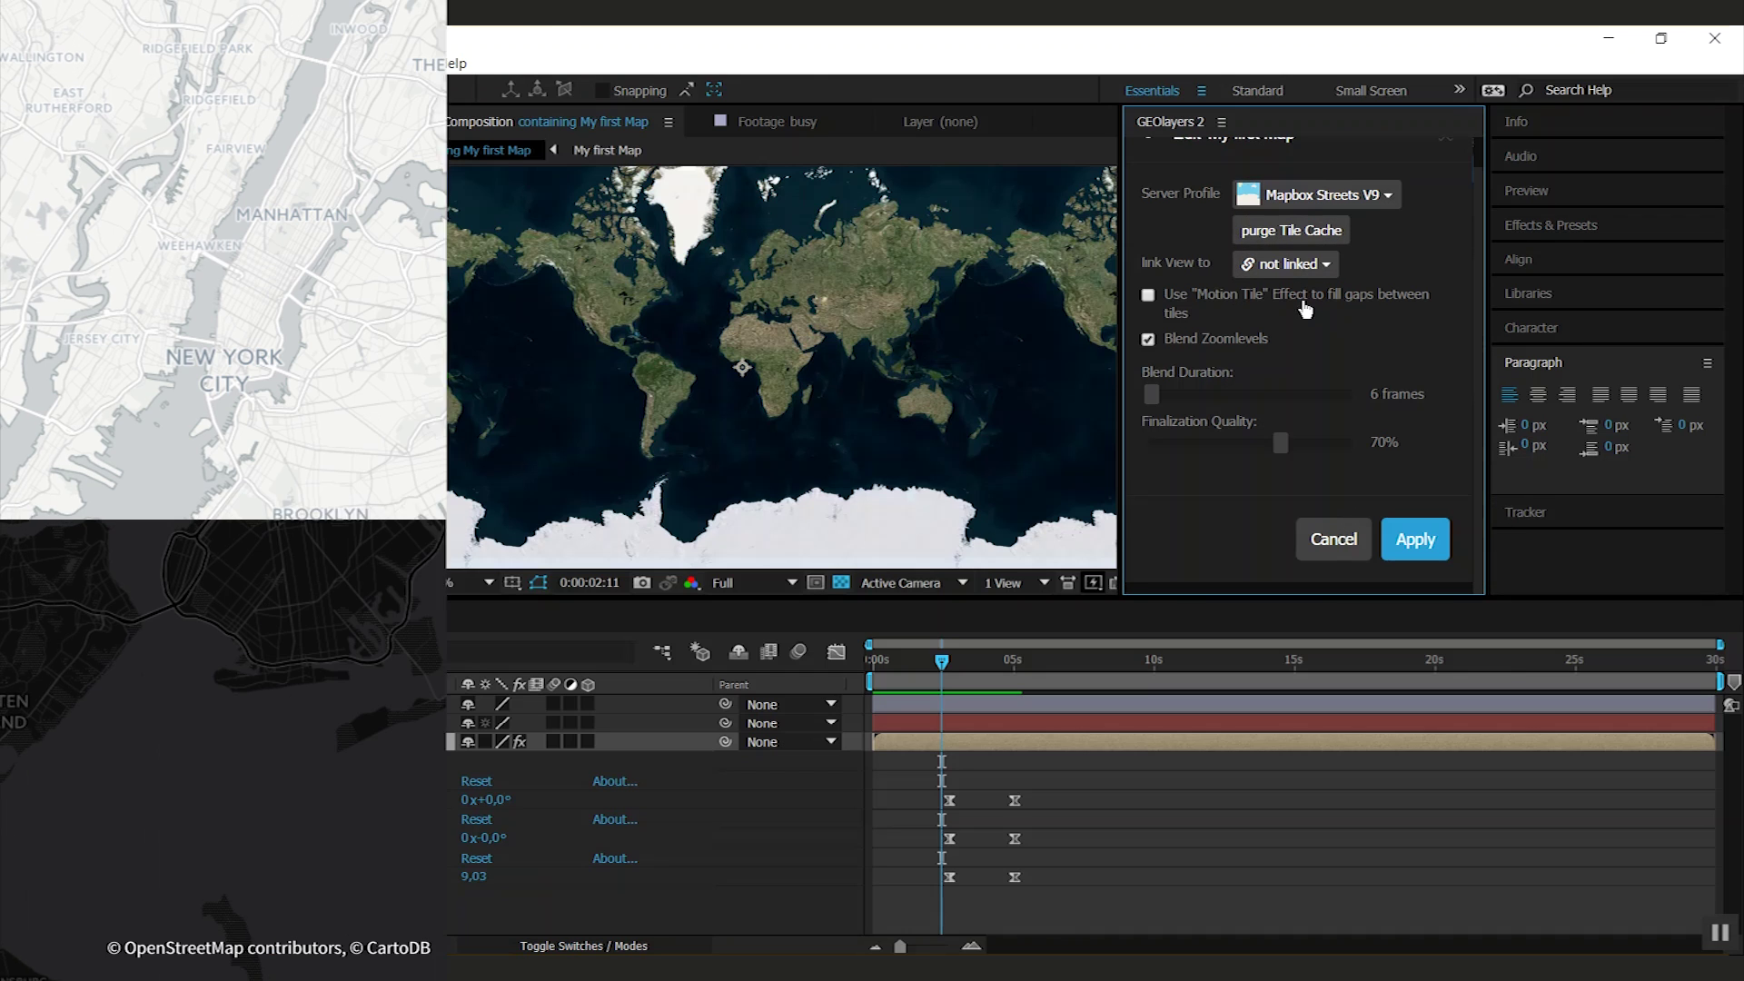
- Keep the view unlinked, set Blend Duration to 10 frames, and apply the settings
{"action": "left_click", "coordinate": [1293, 266]}
{"action": "left_click", "coordinate": [1290, 303]}
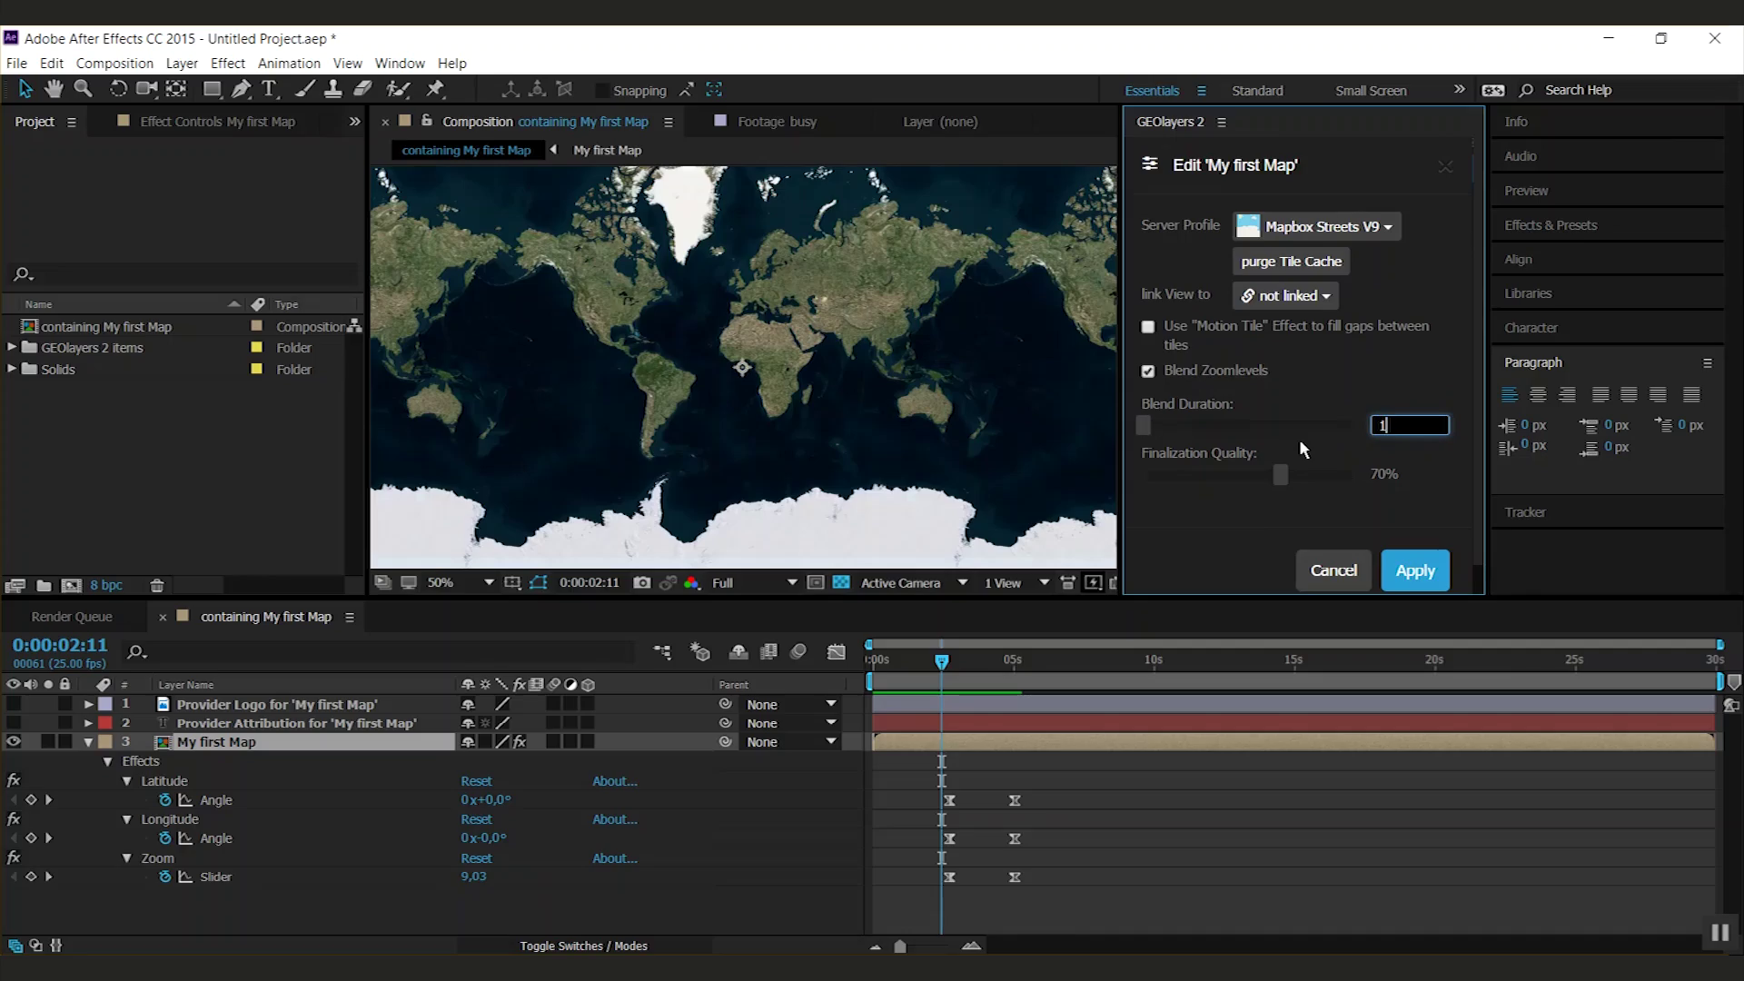
{"action": "type", "text": "0 frames"}
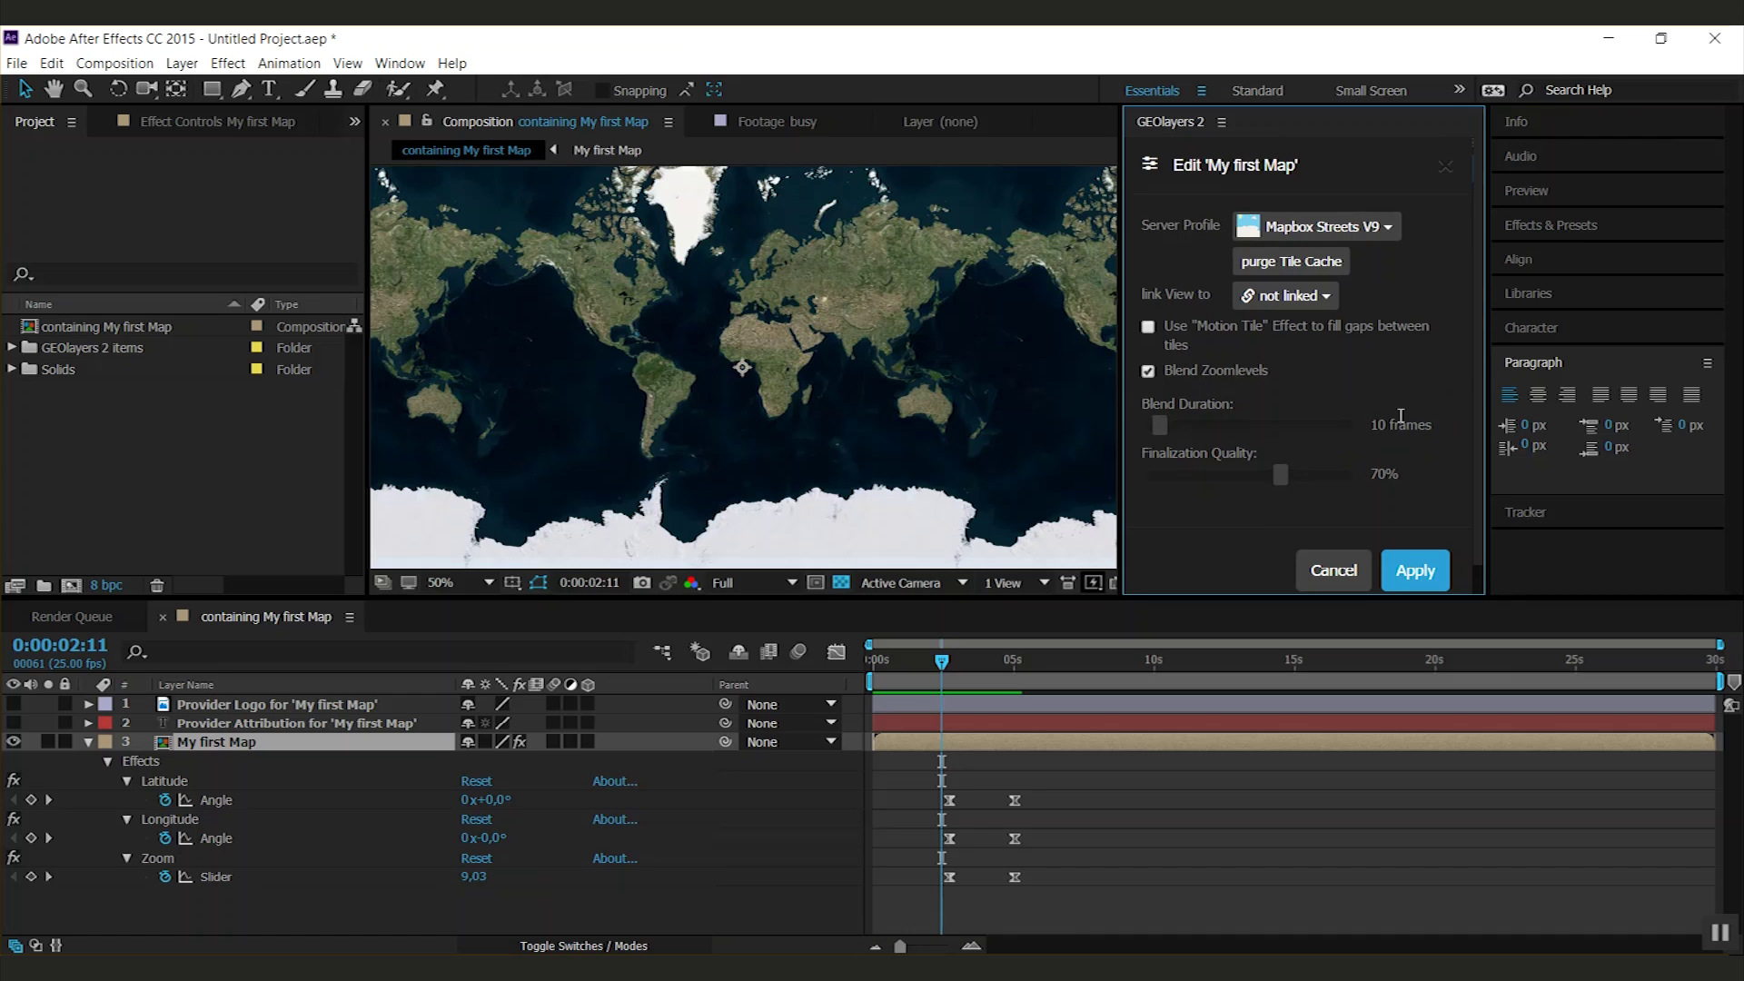
{"action": "key", "text": "Return"}
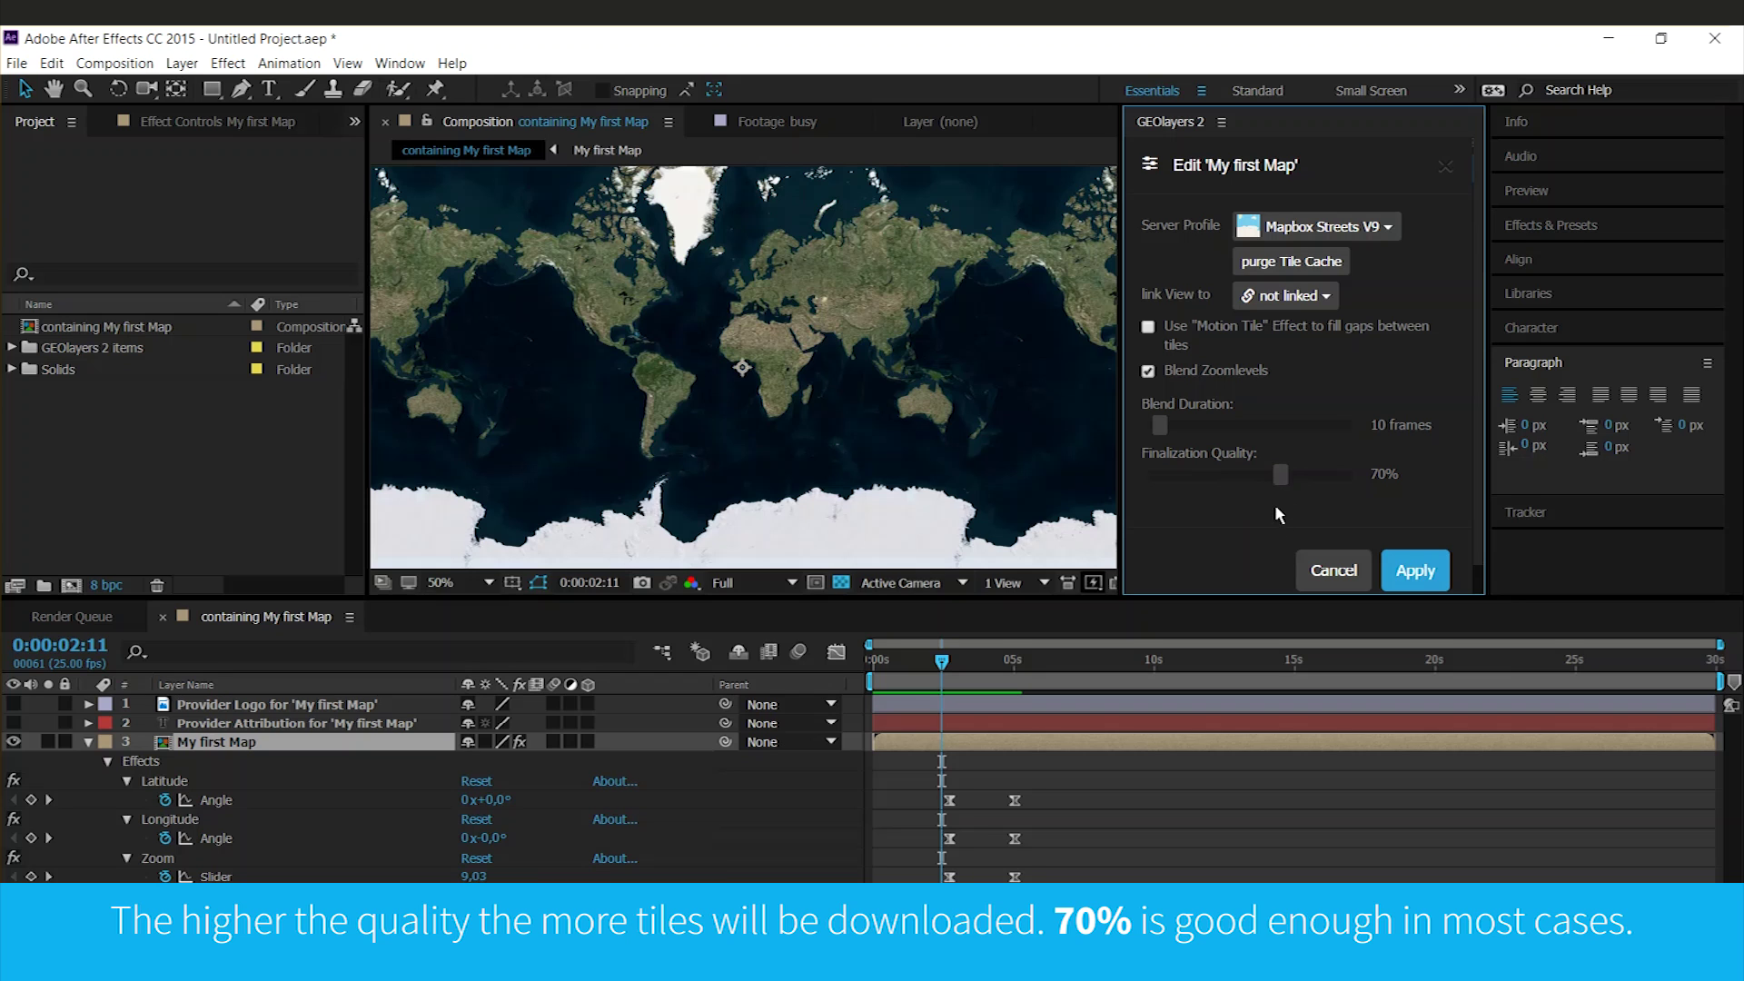
{"action": "left_click", "coordinate": [1422, 571]}
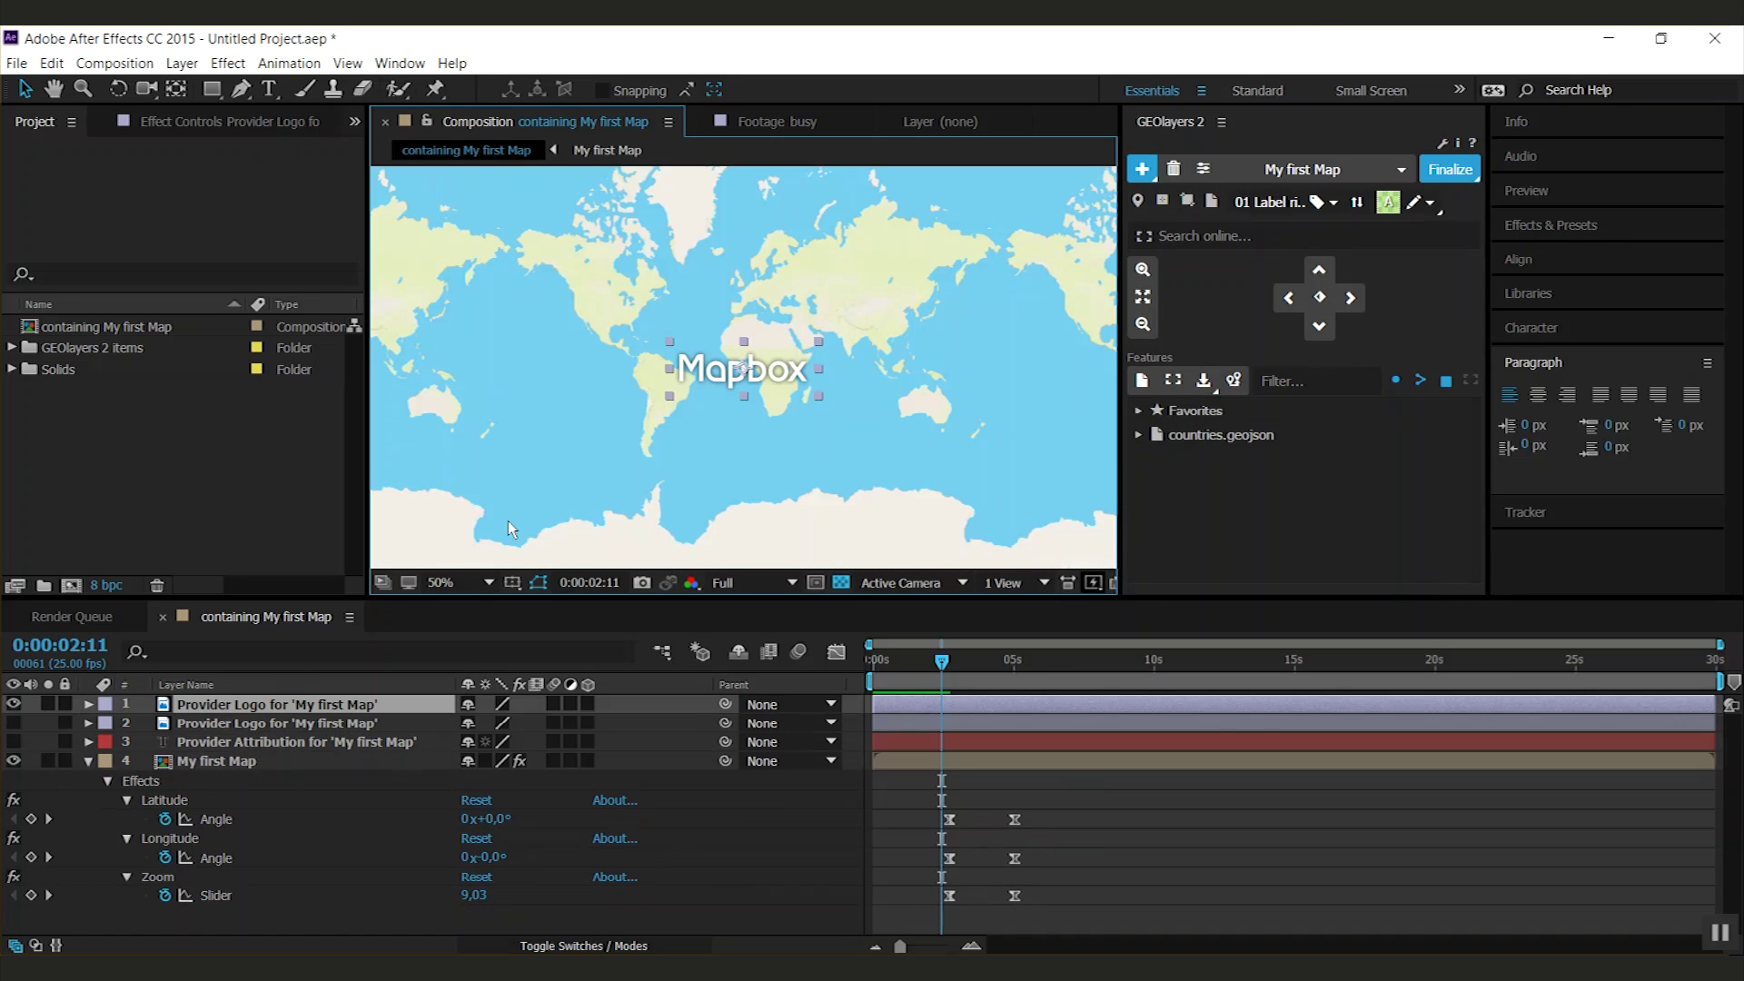
- Move the Mapbox logo toward the lower left, then hide its layer
{"action": "left_click_drag", "start_coordinate": [746, 393], "coordinate": [506, 482]}
{"action": "left_click", "coordinate": [13, 704]}
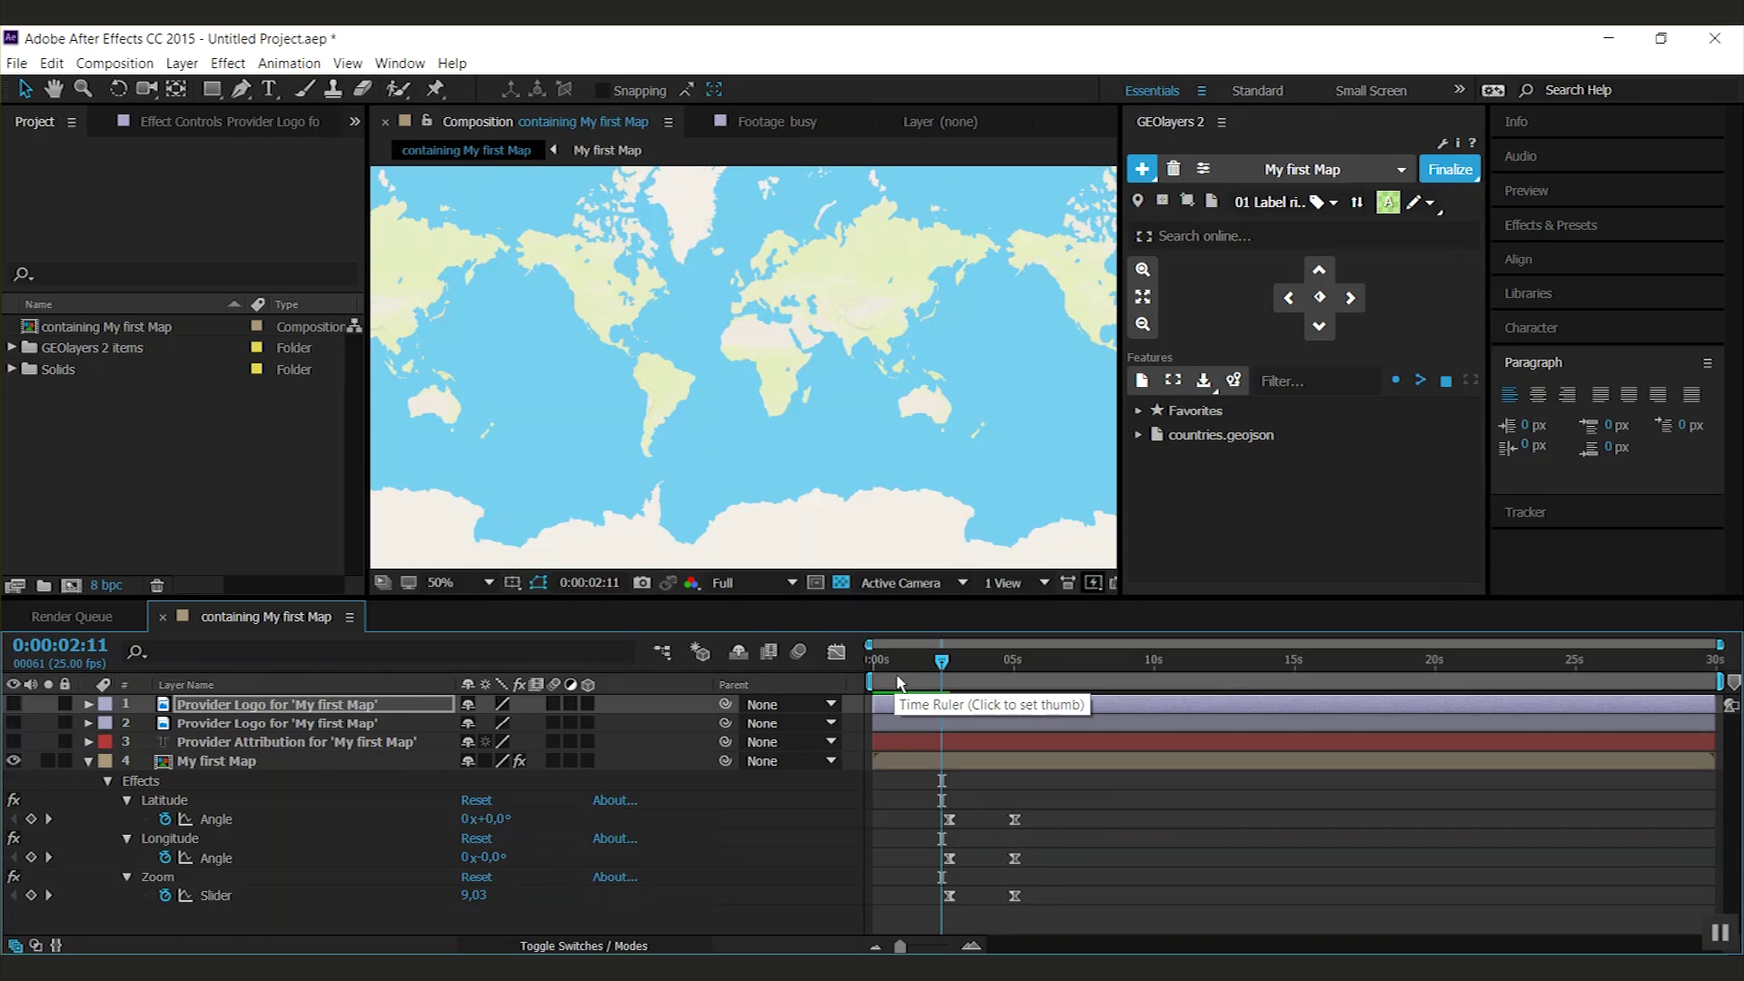
- Delete the My first Map layer with the GEOlayers trash icon, then expand GEOlayers 2 items and its Tiles folder
{"action": "left_click", "coordinate": [1174, 171]}
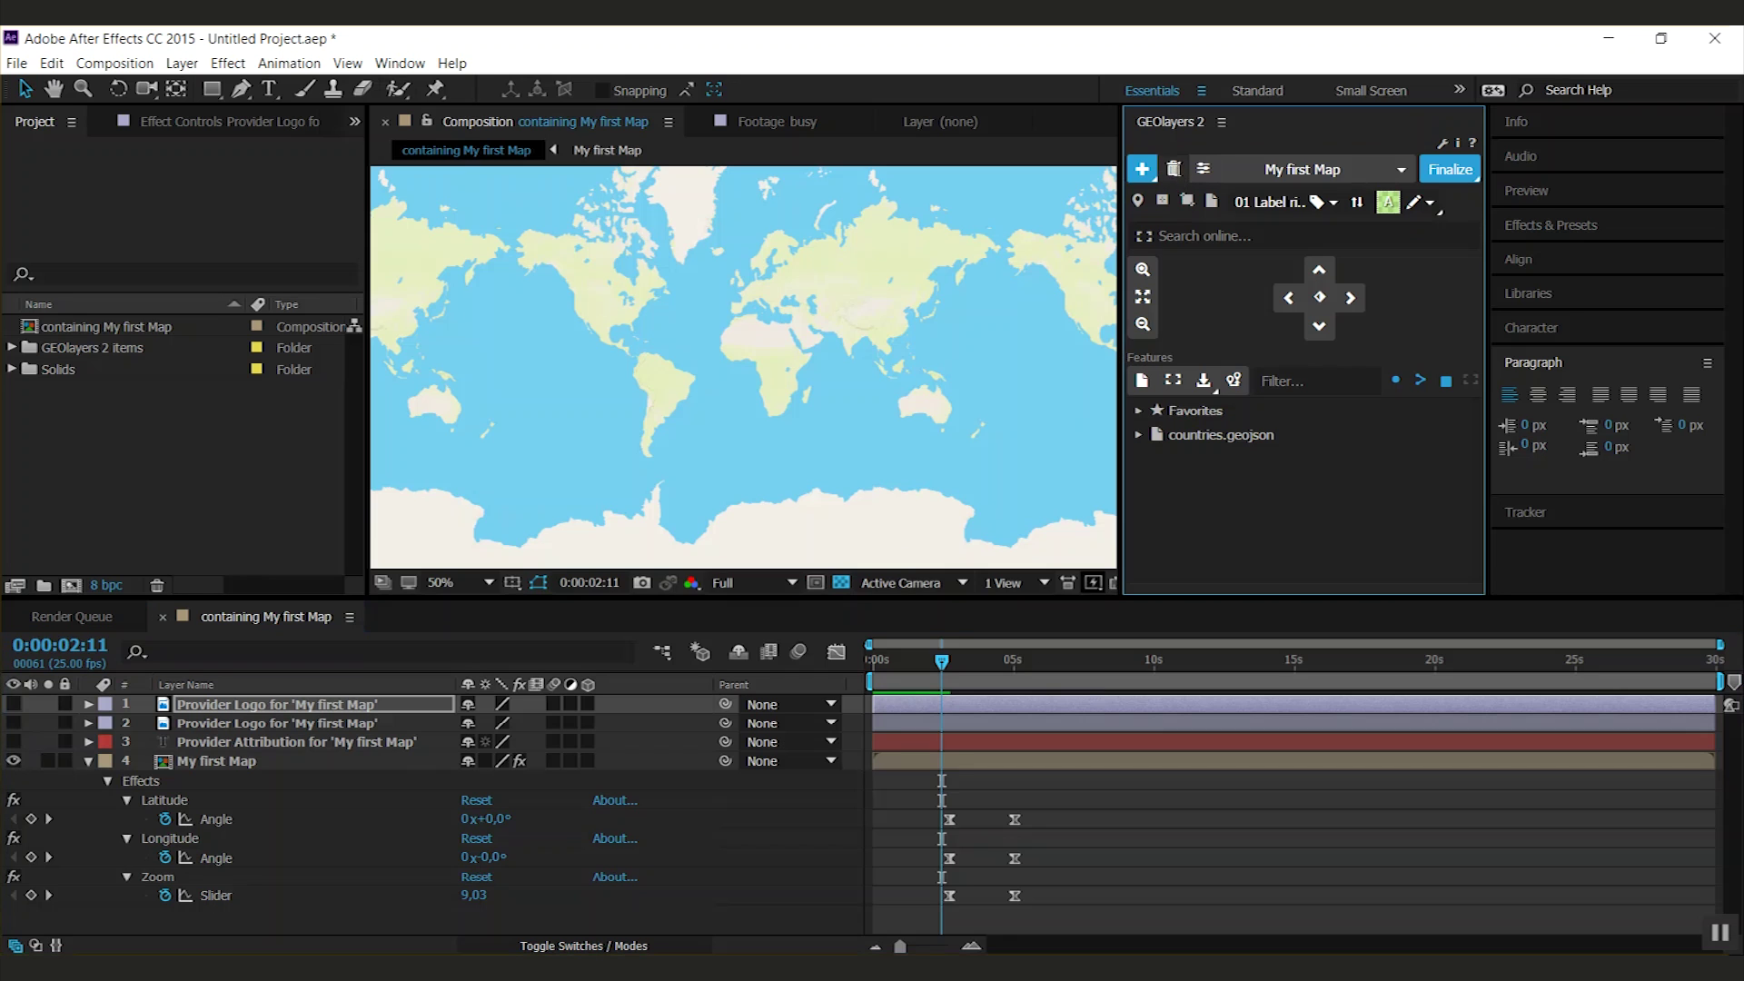
{"action": "left_click", "coordinate": [12, 348]}
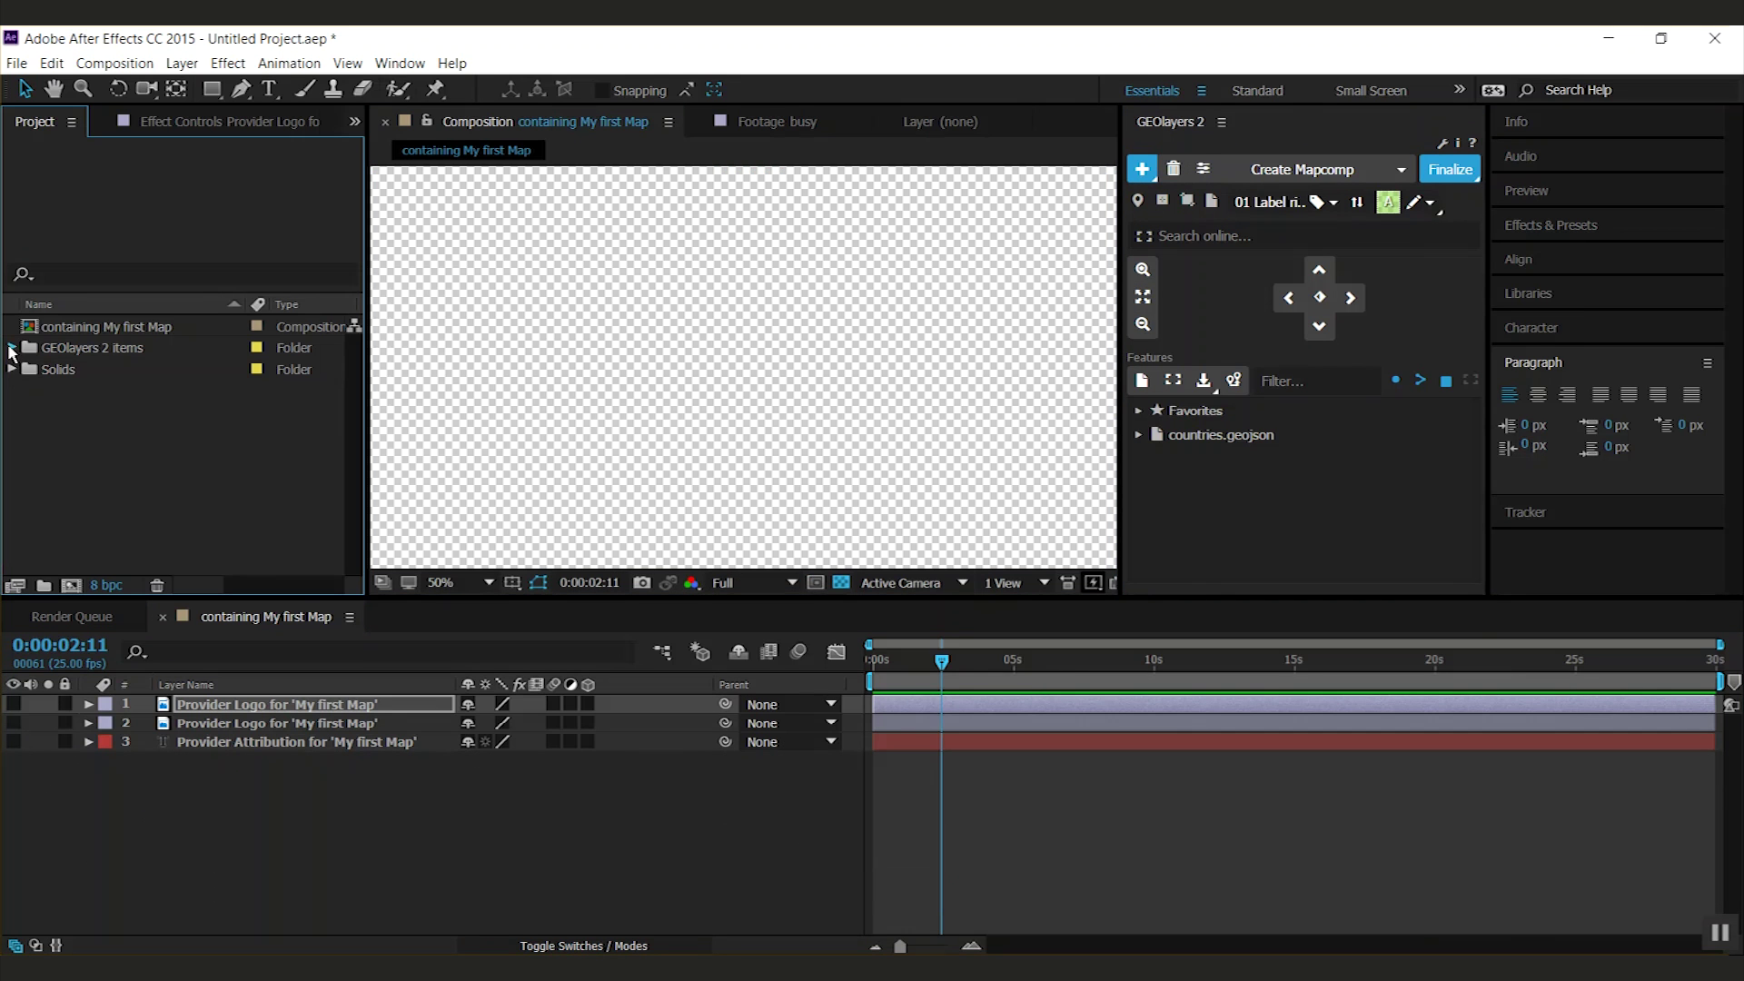
{"action": "left_click", "coordinate": [45, 438]}
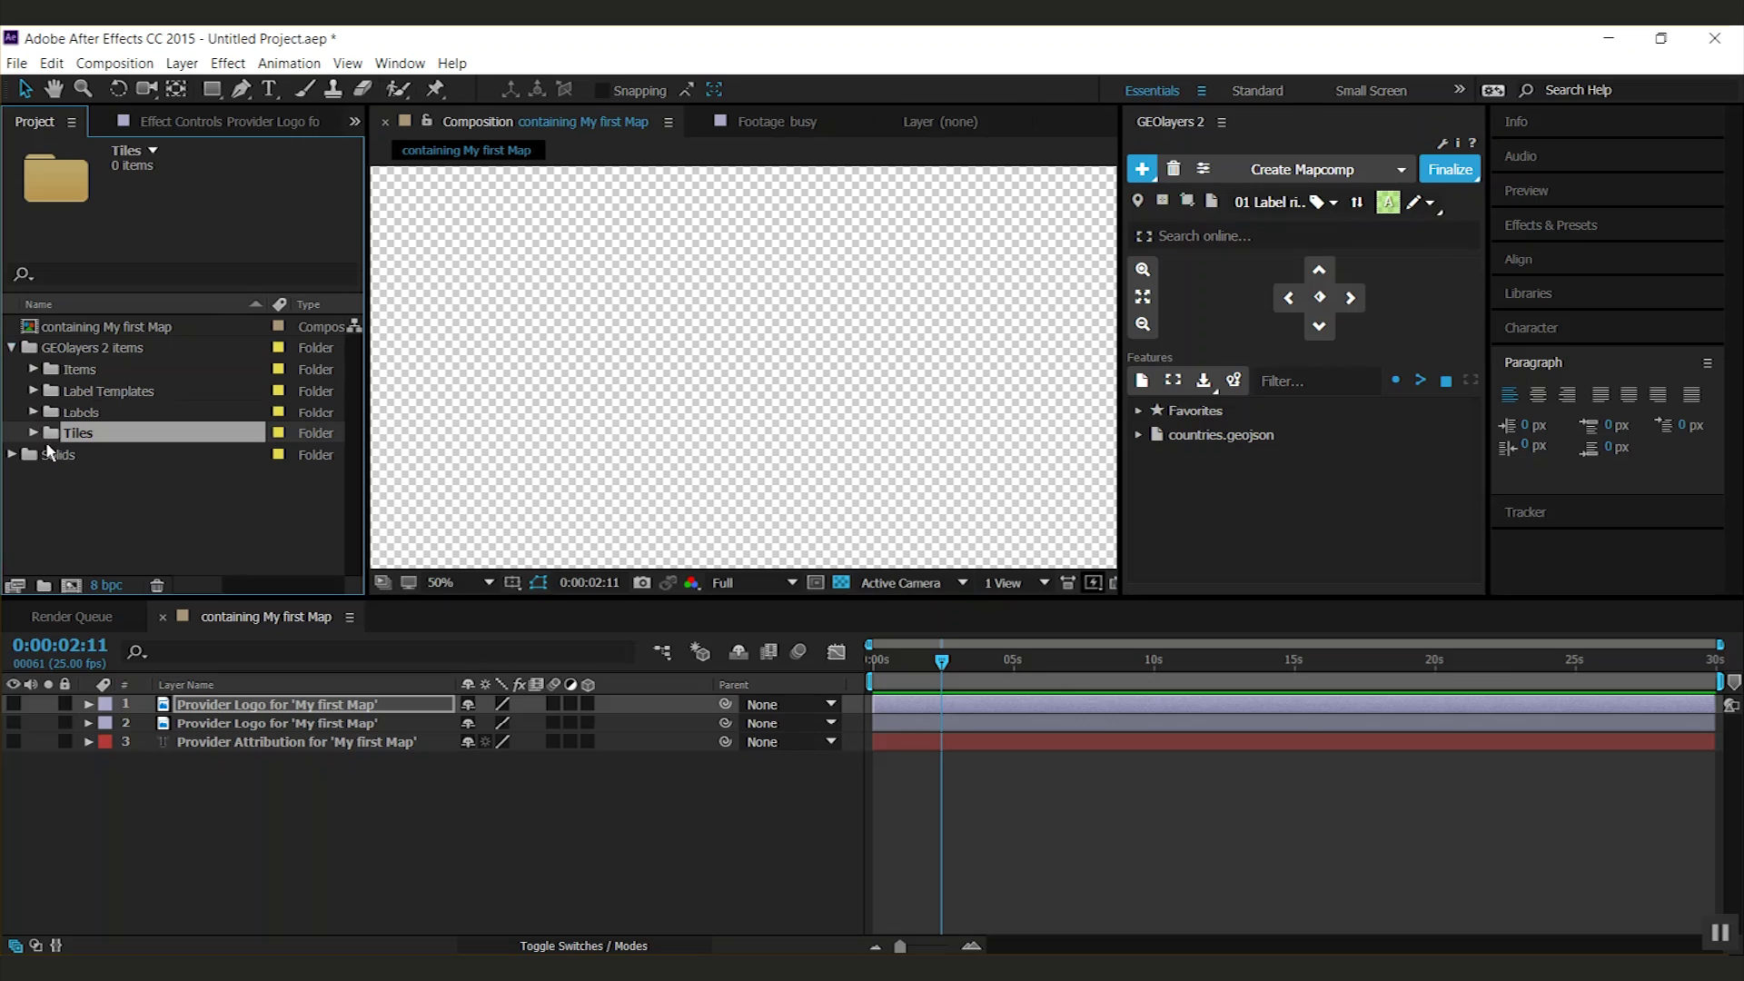
{"action": "left_click", "coordinate": [34, 436]}
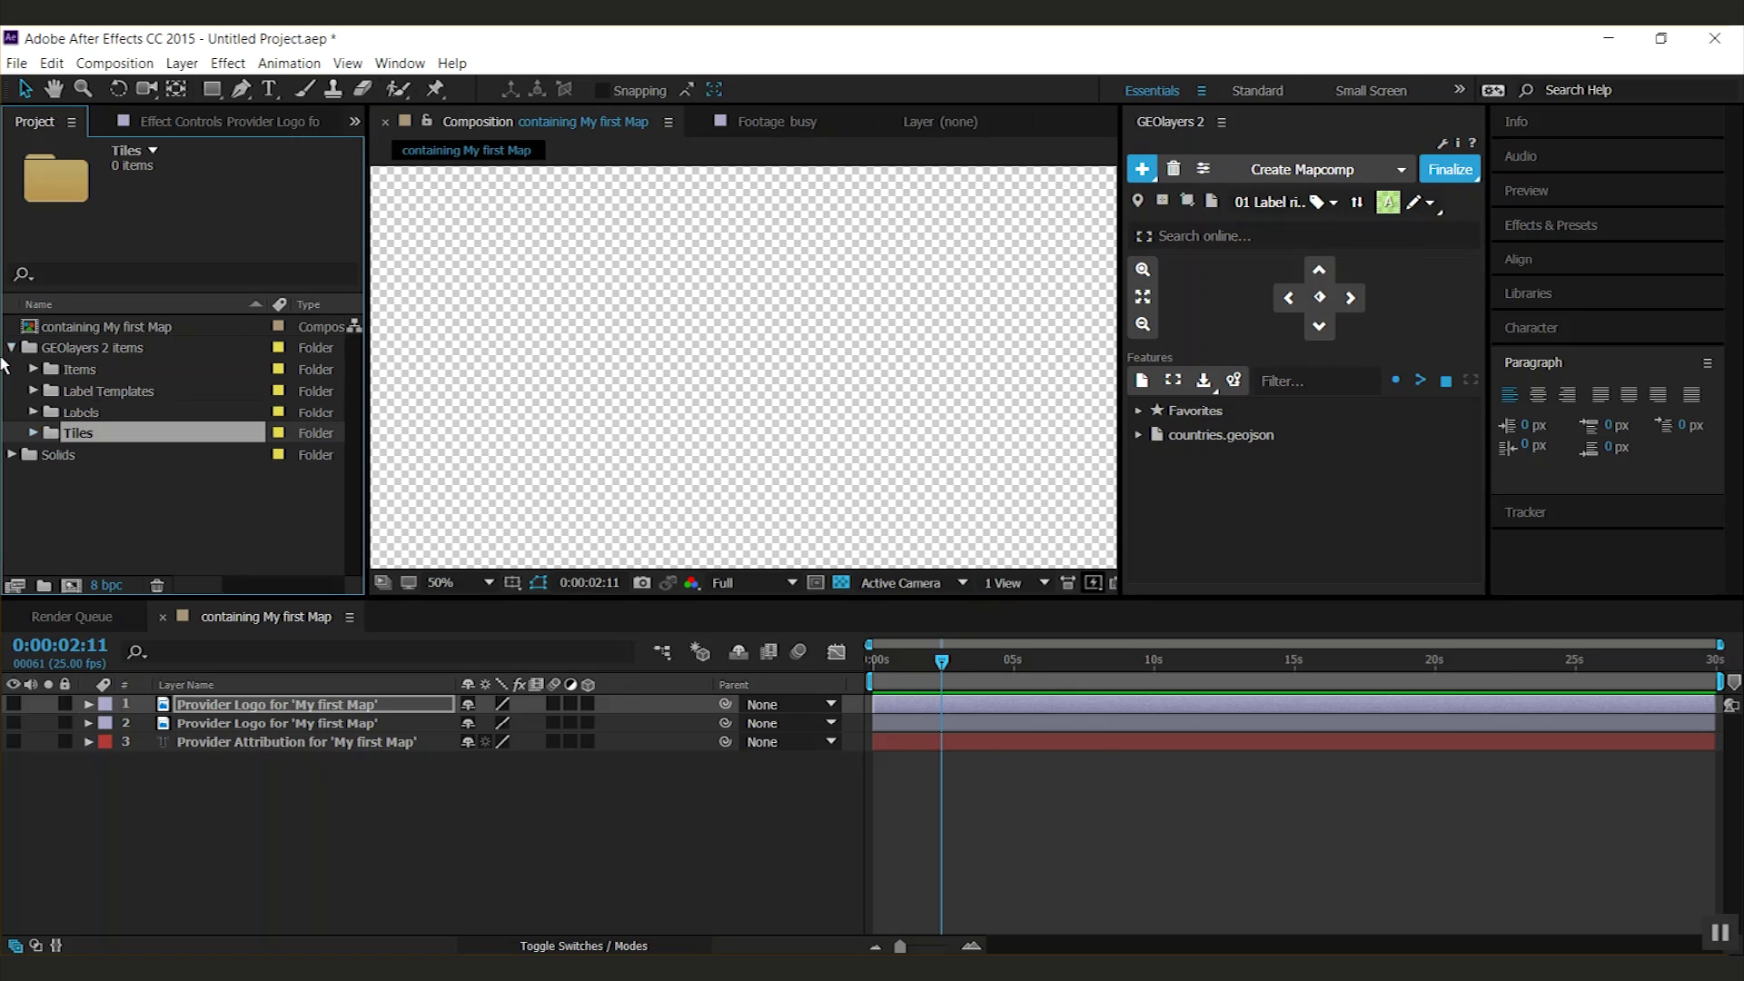